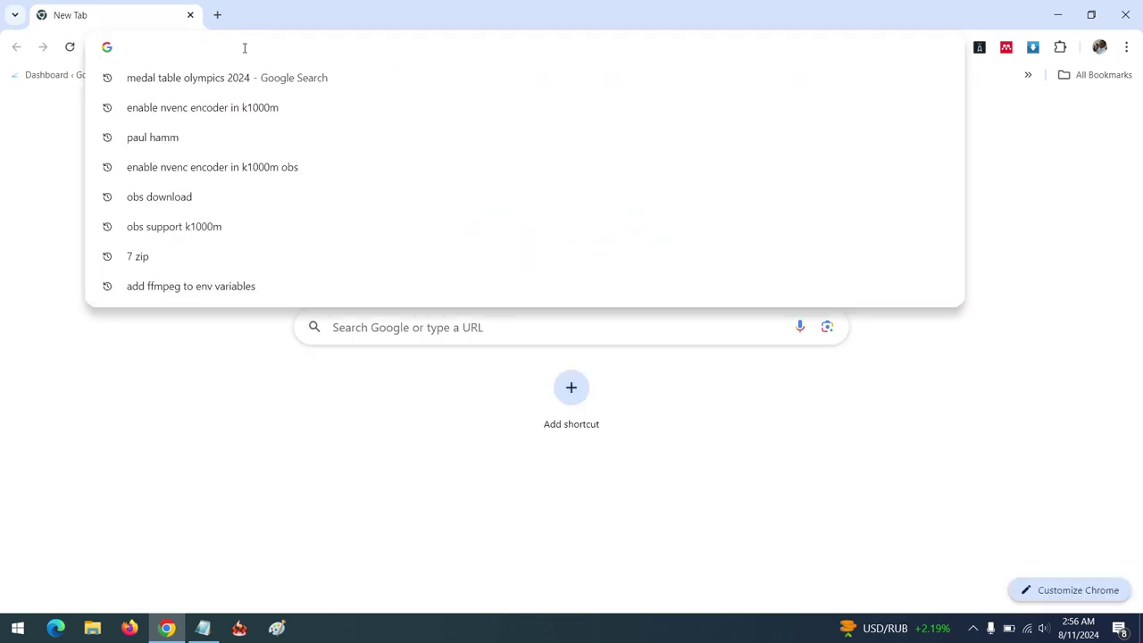
# Go from ffmpeg.org to its download page and show the Windows EXE build links
pyautogui.write('ff')
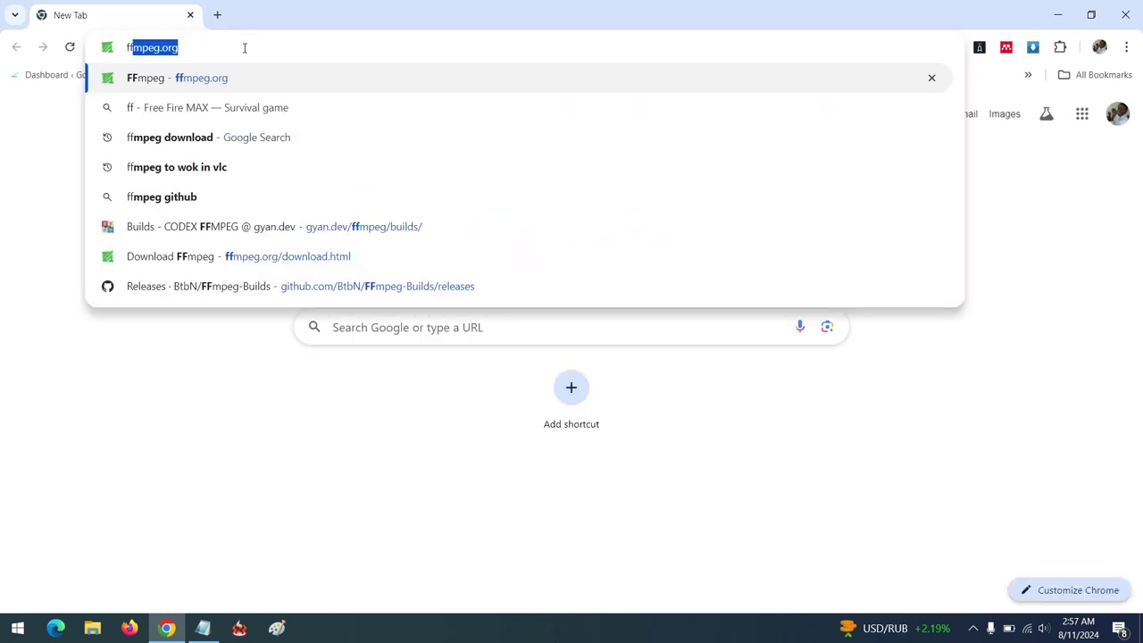
pyautogui.press('Return')
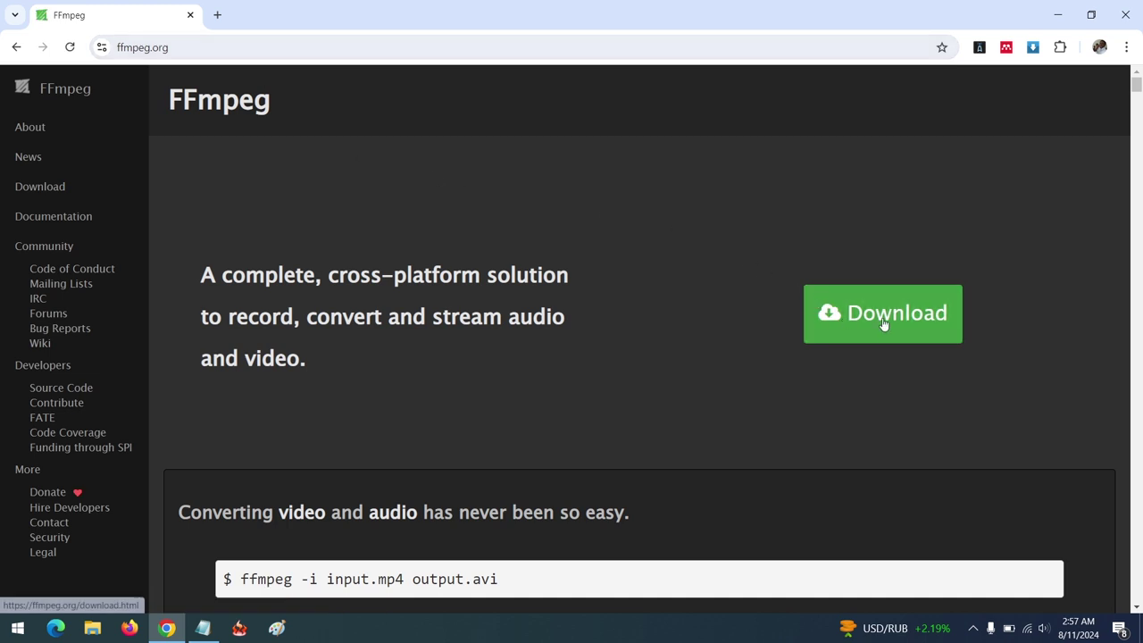
pyautogui.click(810, 305)
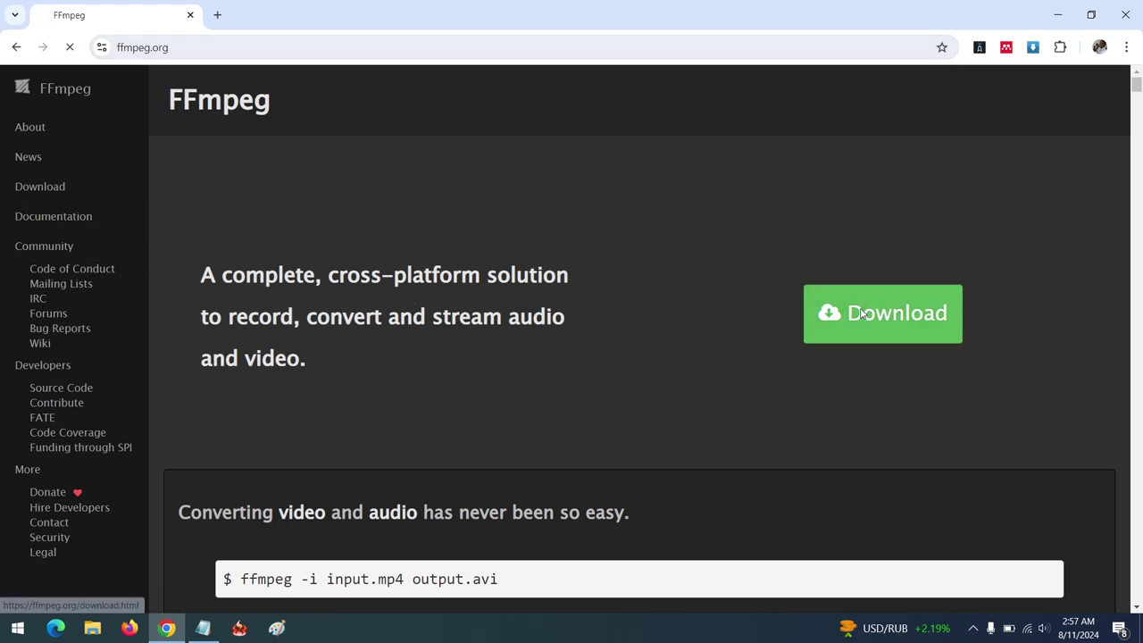
pyautogui.scroll(-2, 473, 347)
pyautogui.moveTo(420, 402)
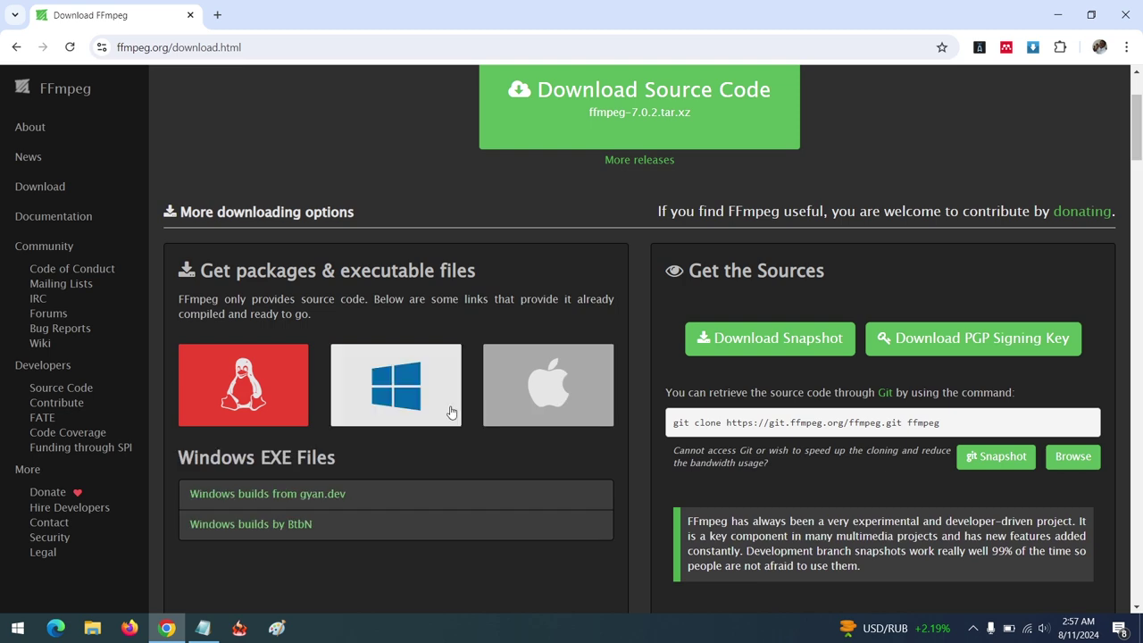
pyautogui.click(401, 393)
pyautogui.scroll(-3, 392, 386)
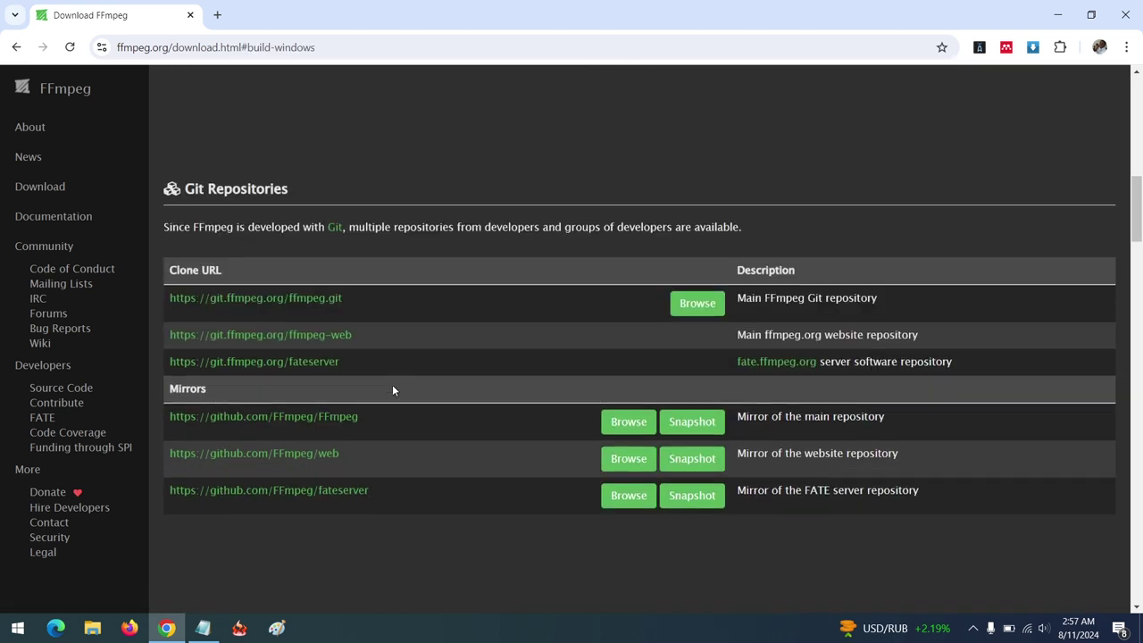
pyautogui.scroll(6, 392, 385)
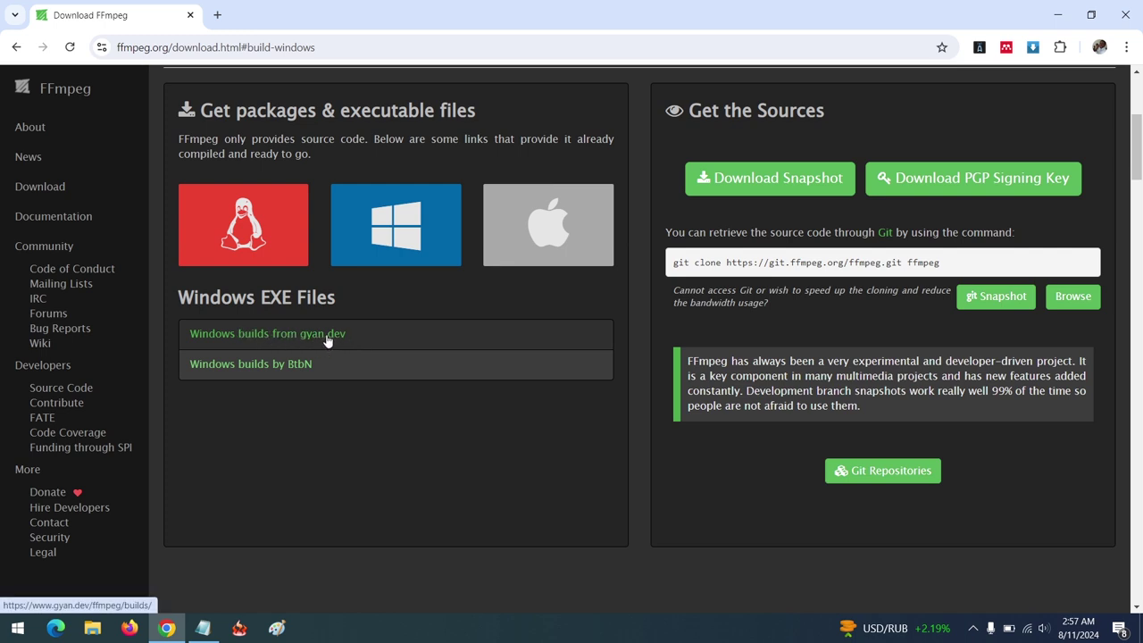
# Download ffmpeg-release-full.7z (7.0.2) from the gyan.dev release builds section
pyautogui.click(327, 336)
pyautogui.scroll(-2, 375, 397)
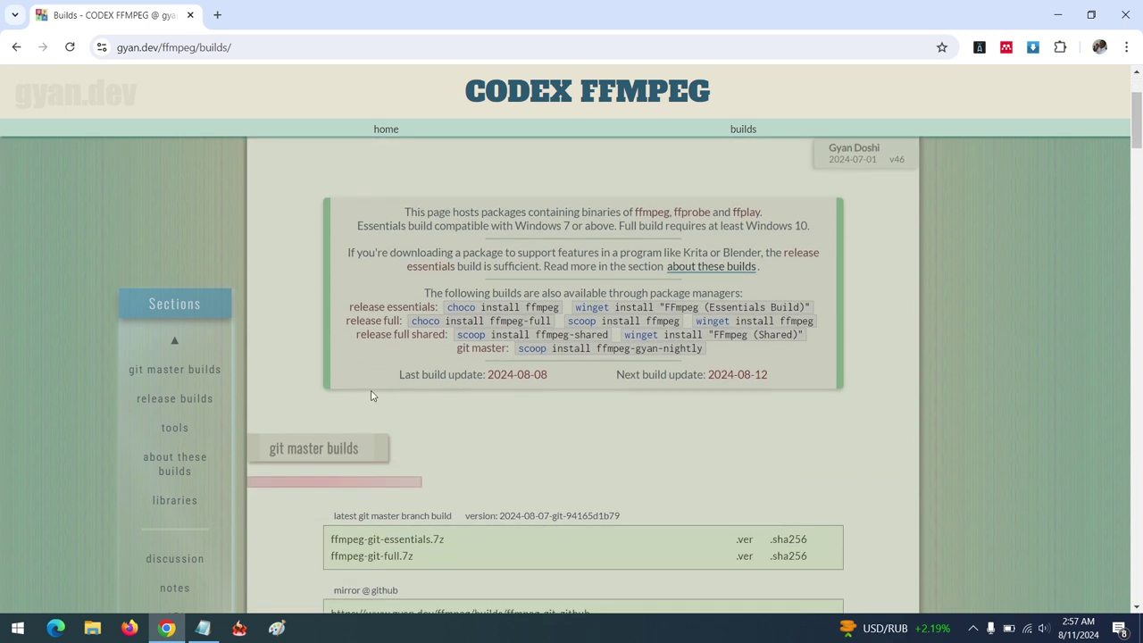
pyautogui.click(175, 398)
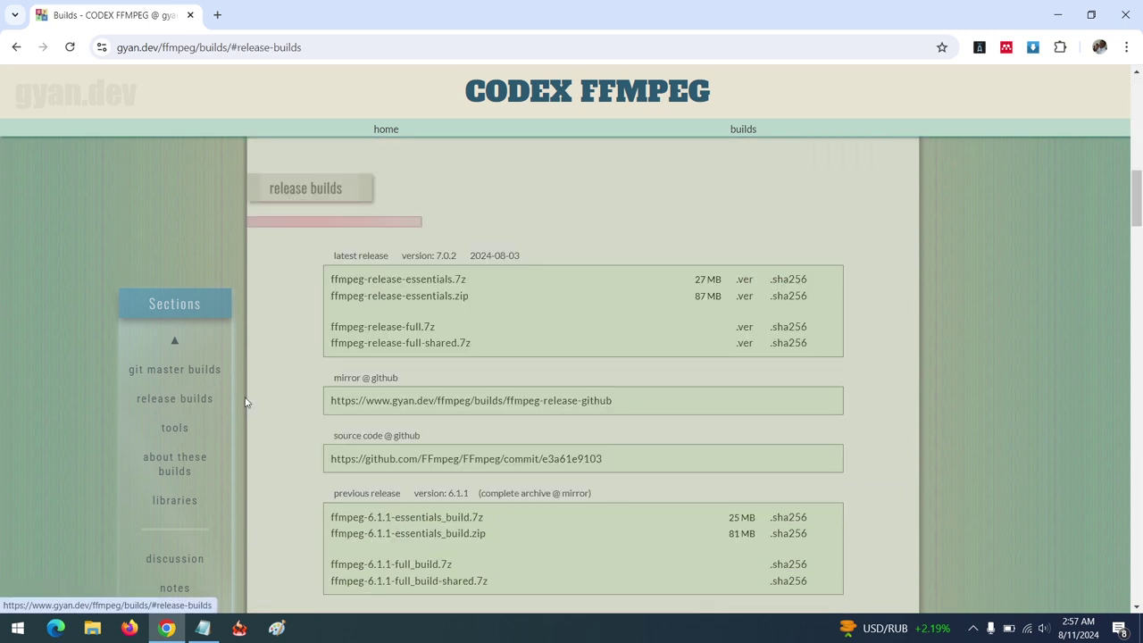
pyautogui.scroll(-1, 388, 384)
pyautogui.scroll(2, 385, 364)
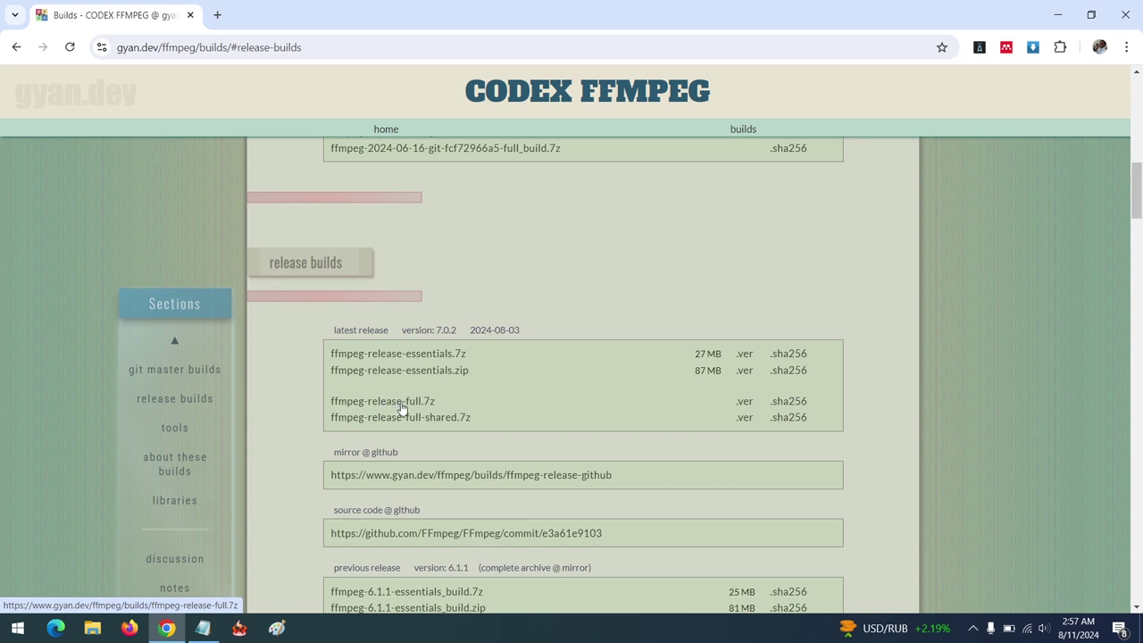
pyautogui.click(407, 404)
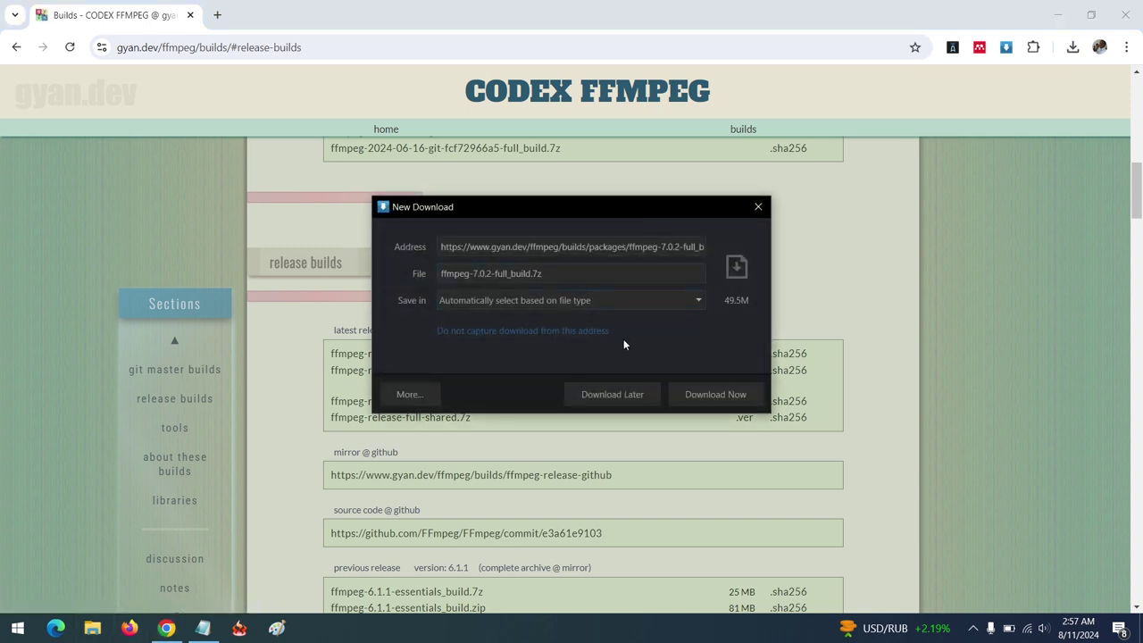
pyautogui.click(758, 207)
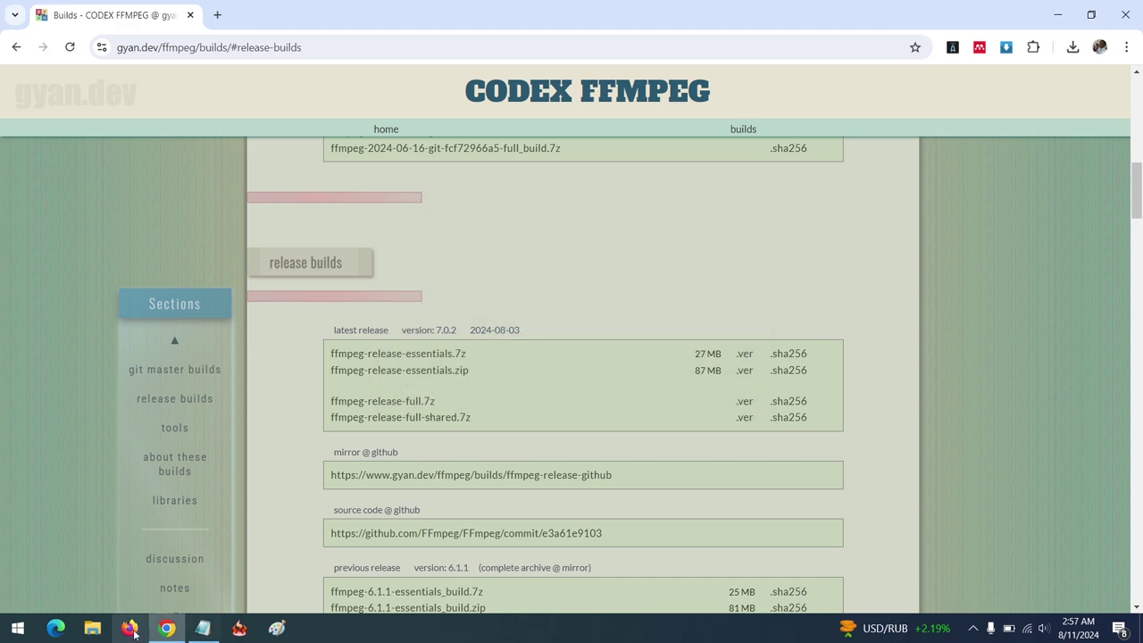
# Browse to the Downloads\Compressed folder in File Explorer
pyautogui.click(90, 631)
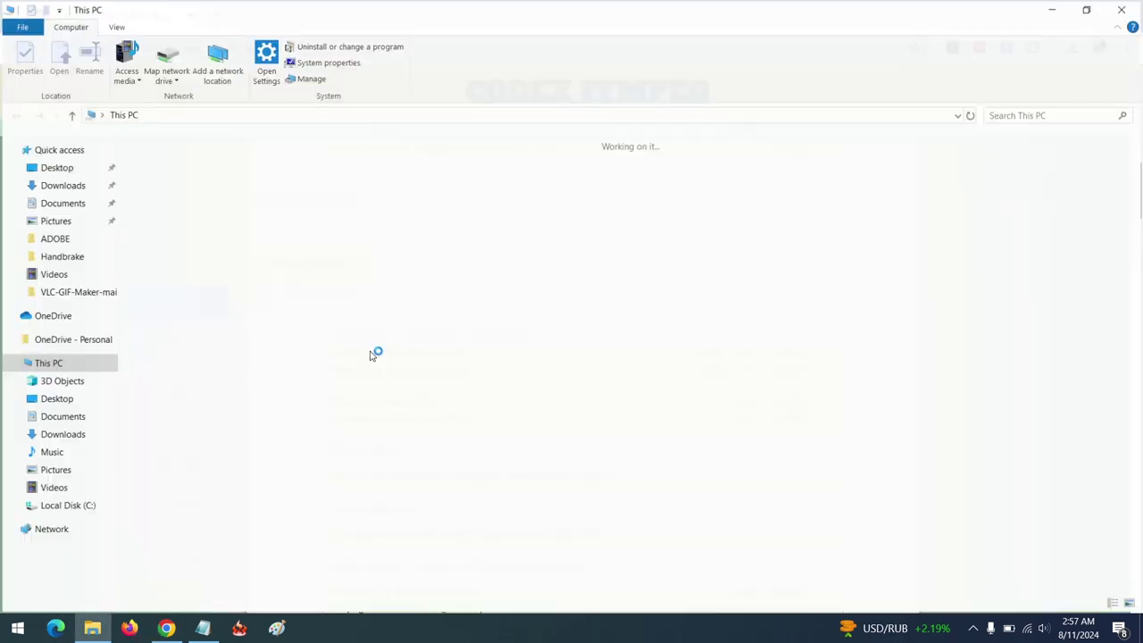
pyautogui.click(60, 185)
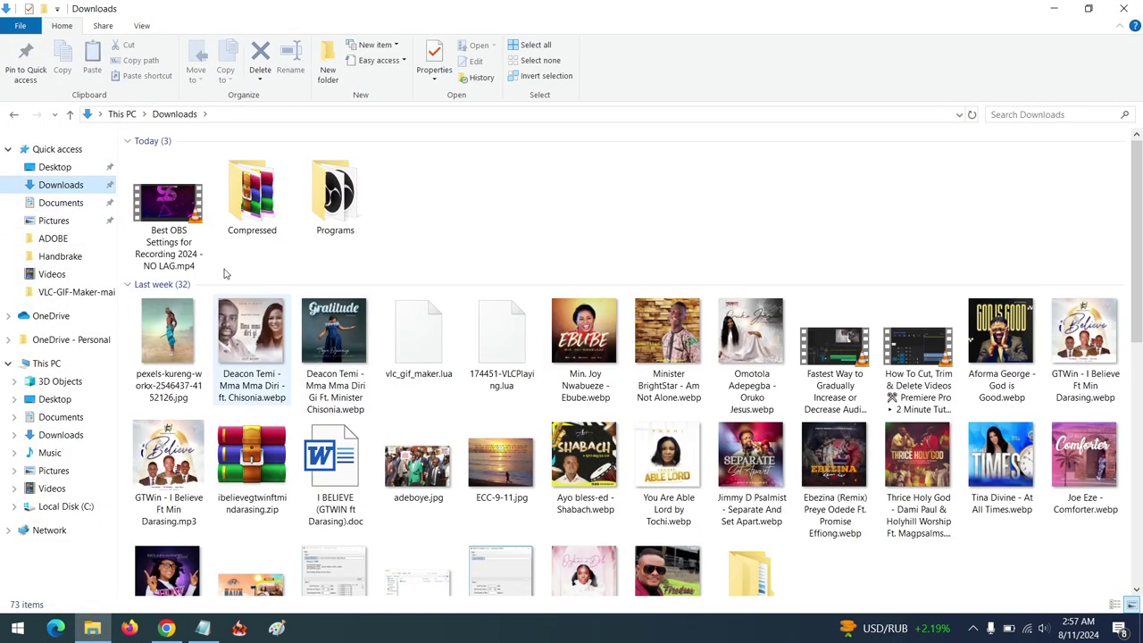
pyautogui.doubleClick(239, 189)
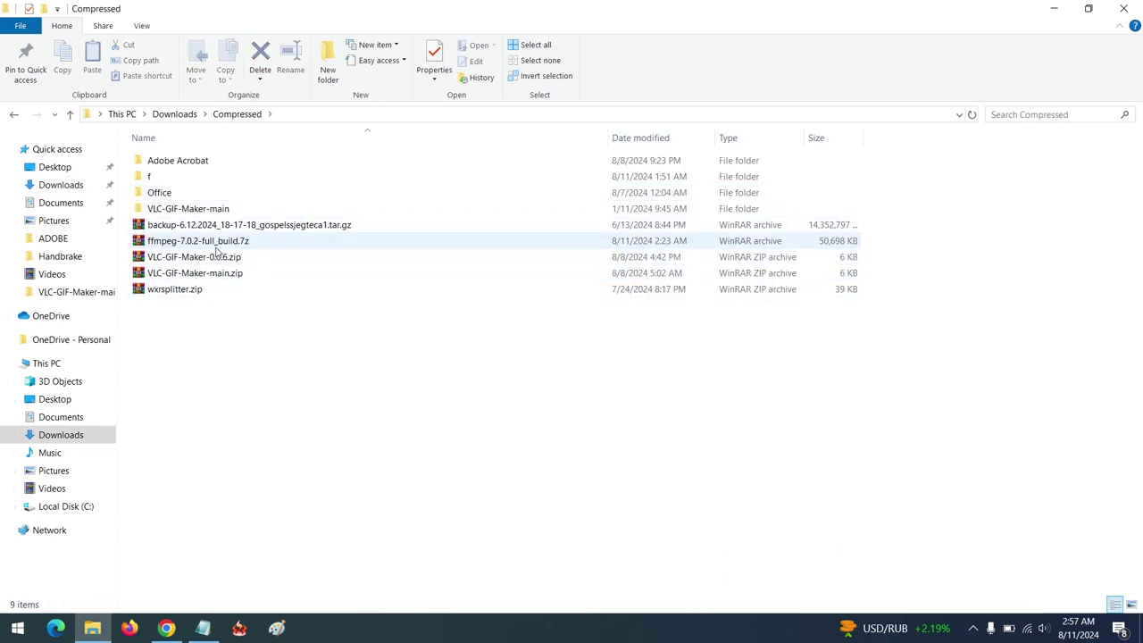
# Extract ffmpeg-7.0.2-full_build.7z in place with 7-Zip's Extract Here
pyautogui.click(199, 243)
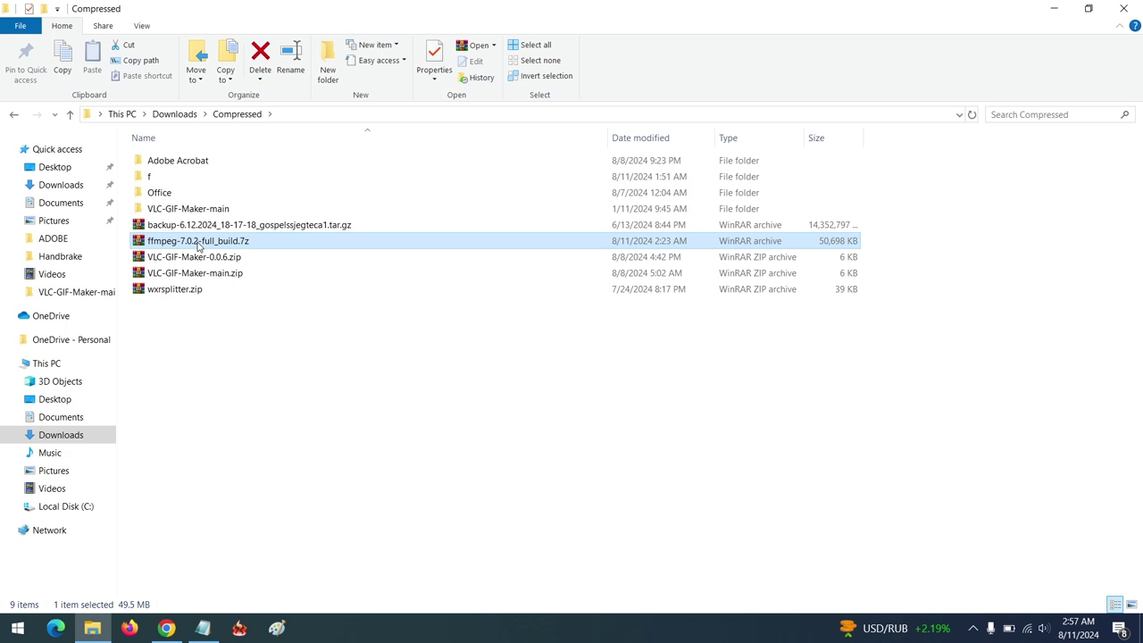
pyautogui.rightClick(199, 243)
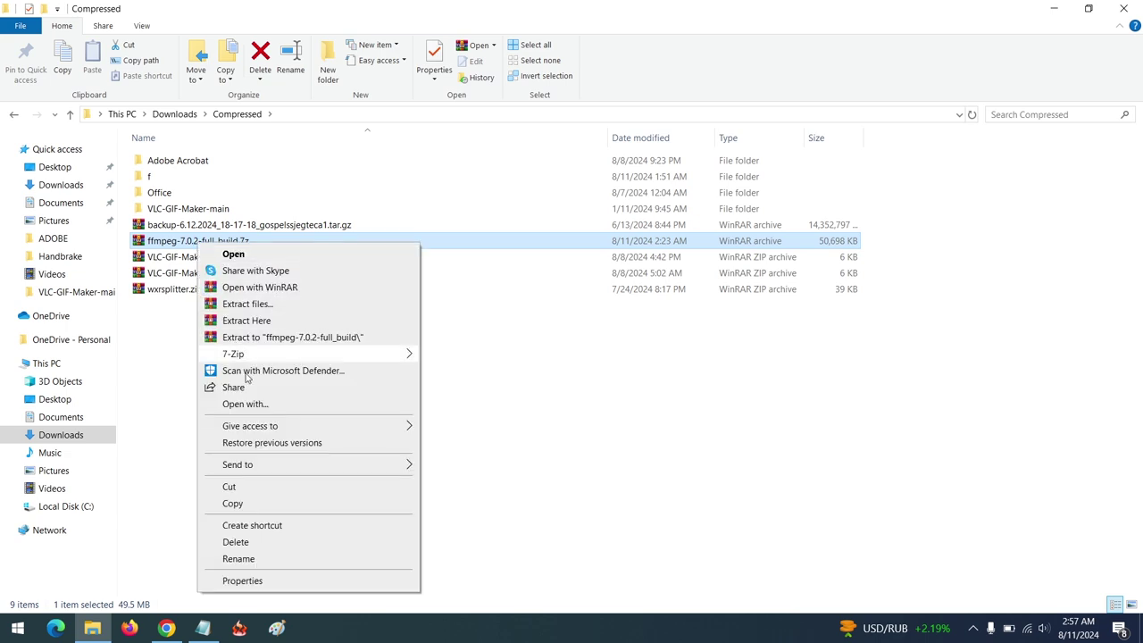
pyautogui.moveTo(411, 354)
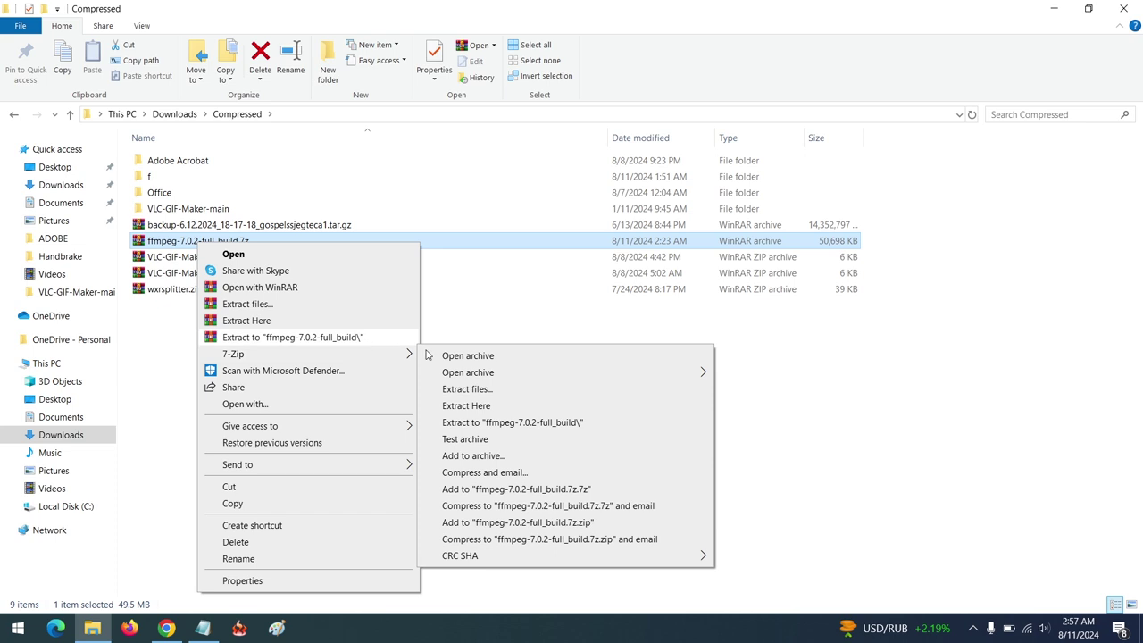
pyautogui.click(467, 406)
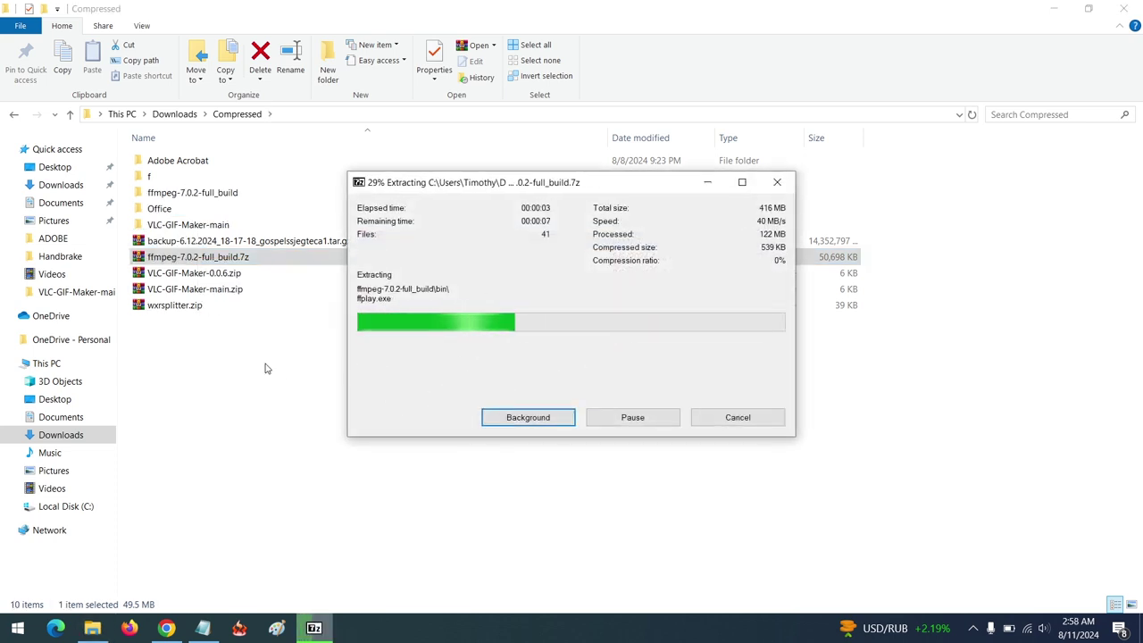
# Rename the ffmpeg-7.0.2-full_build folder to 'ffmpeg' and cut it to the clipboard
pyautogui.click(189, 195)
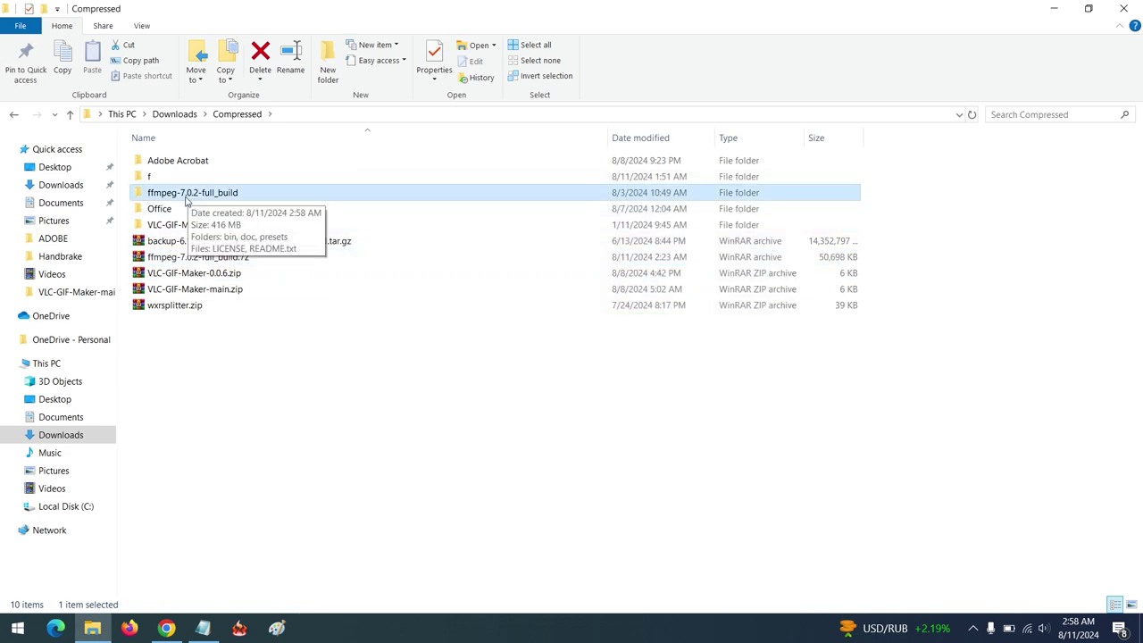
pyautogui.click(190, 195)
pyautogui.moveTo(243, 196); pyautogui.dragTo(180, 194)
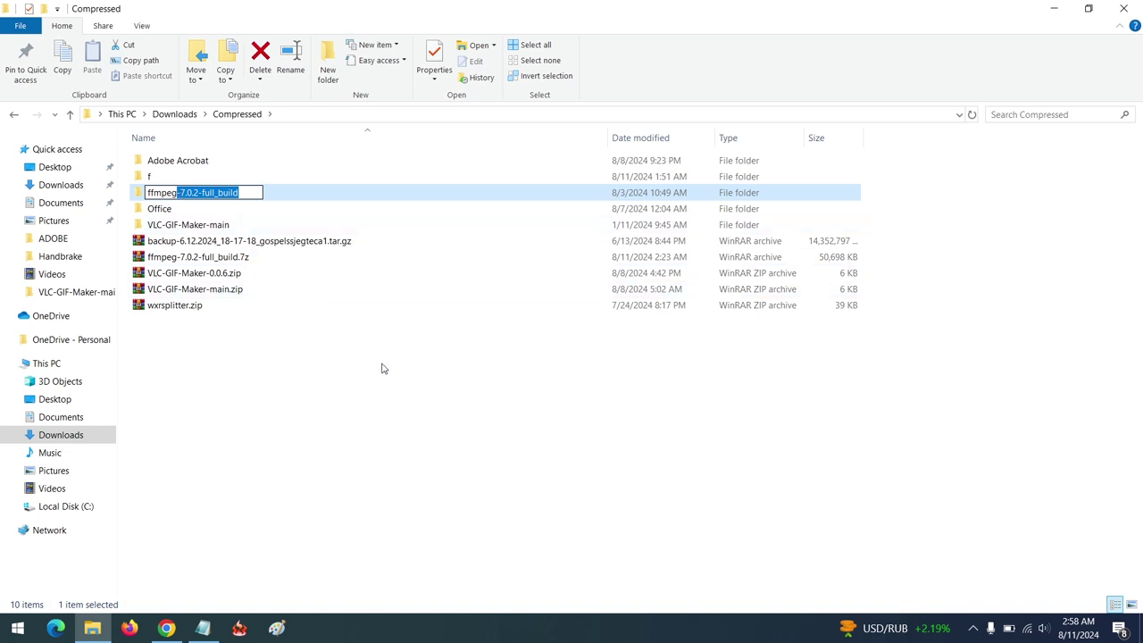
pyautogui.press('BackSpace')
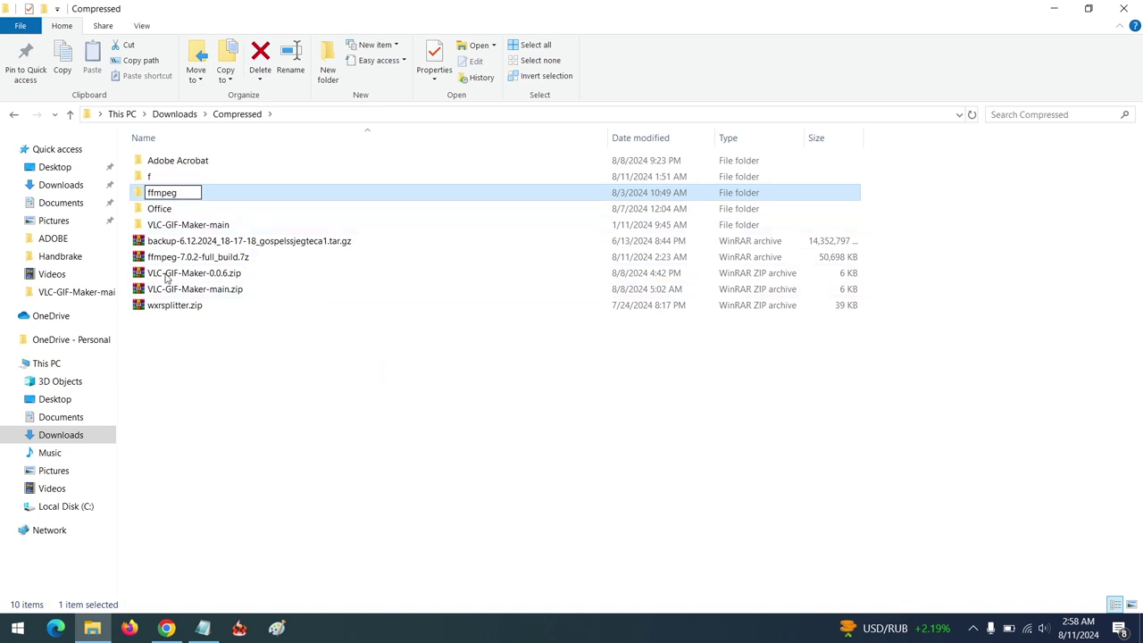
pyautogui.click(174, 204)
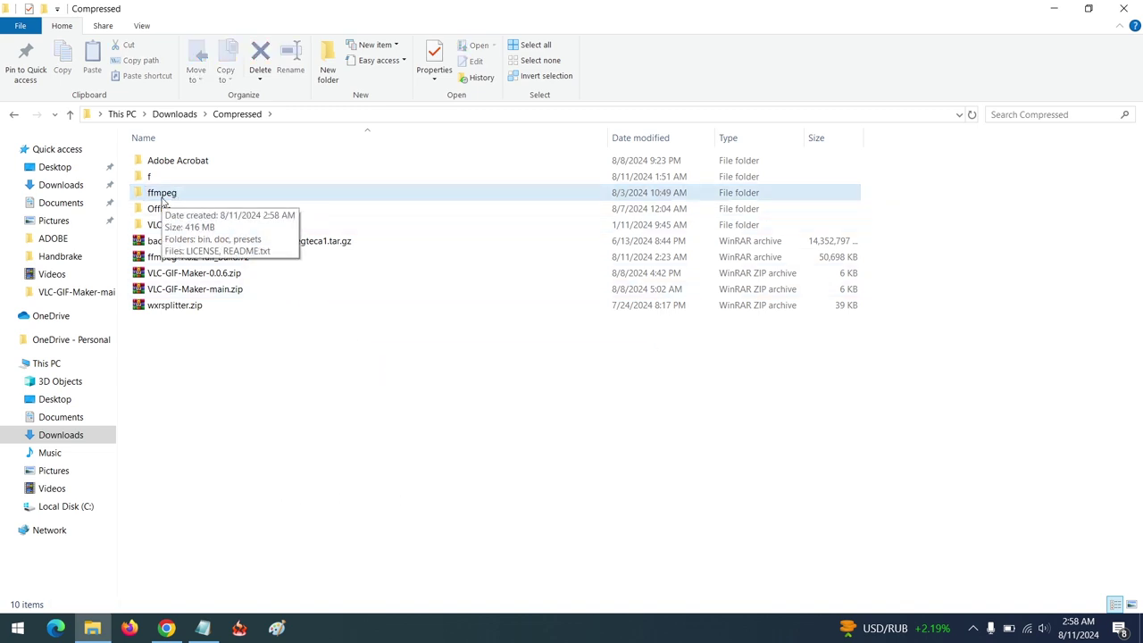
pyautogui.rightClick(182, 196)
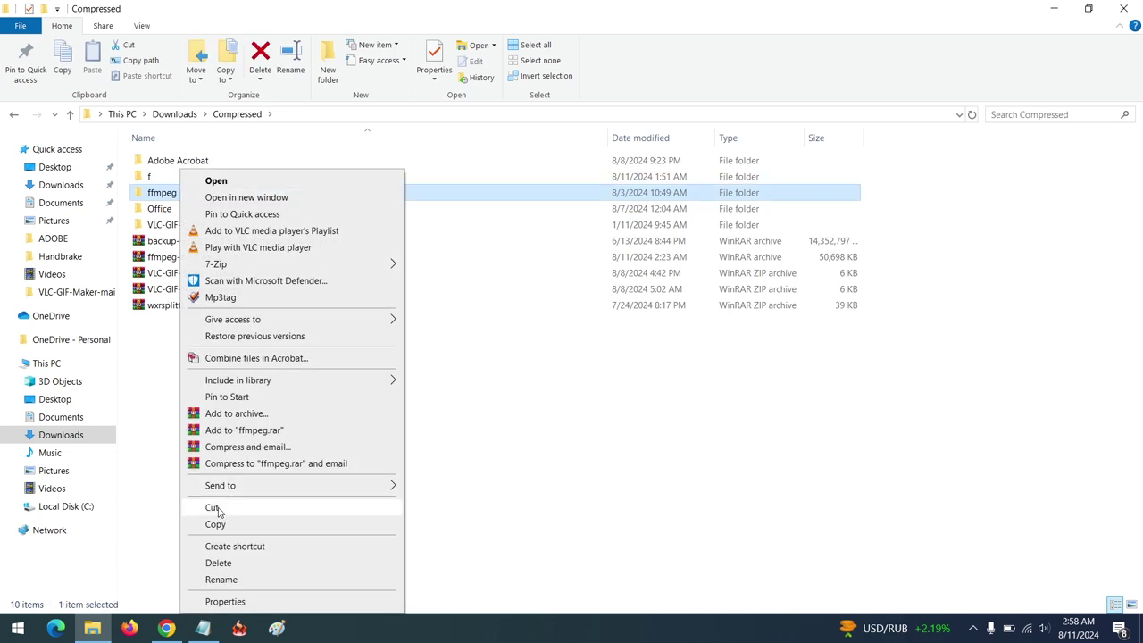
pyautogui.click(214, 507)
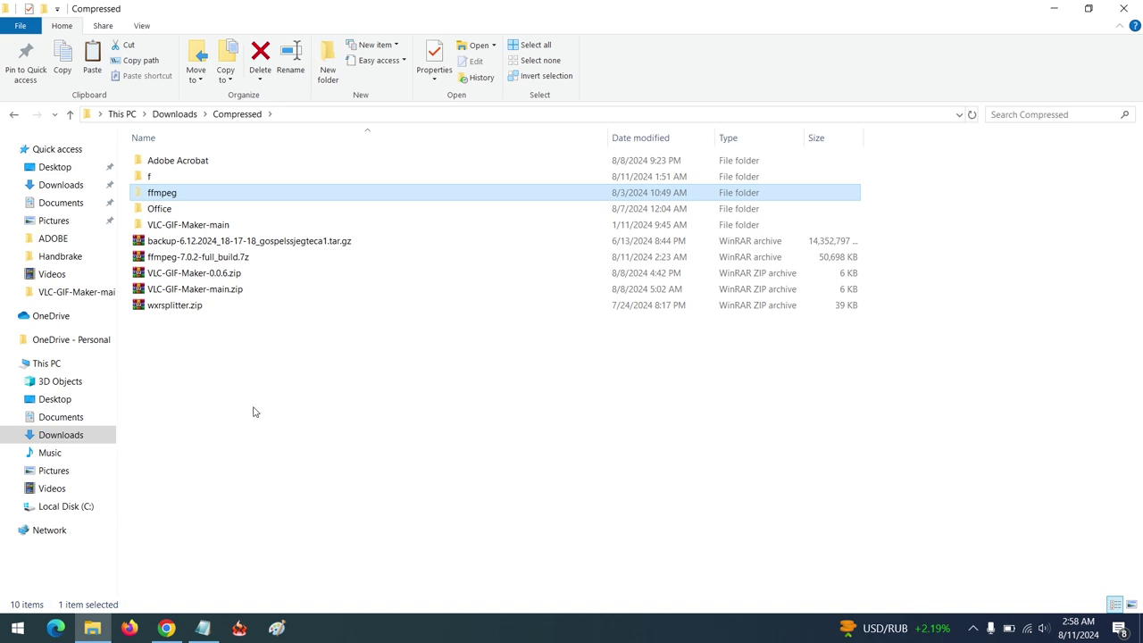
# Paste the ffmpeg folder into the root of Local Disk (C:) and open it
pyautogui.click(51, 365)
pyautogui.doubleClick(416, 273)
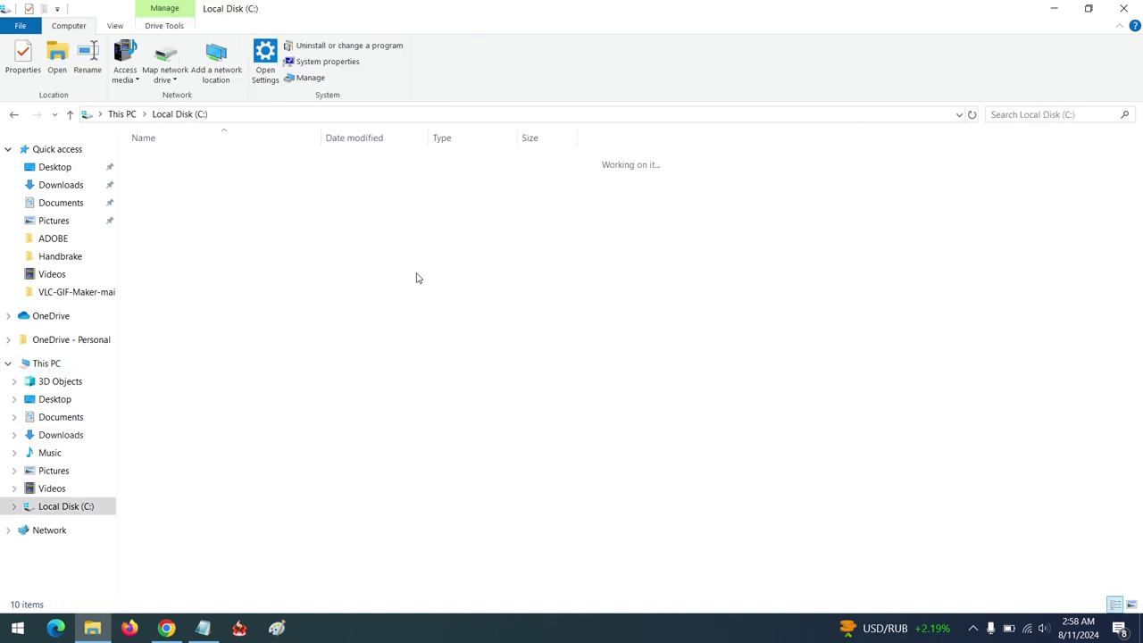
pyautogui.rightClick(217, 376)
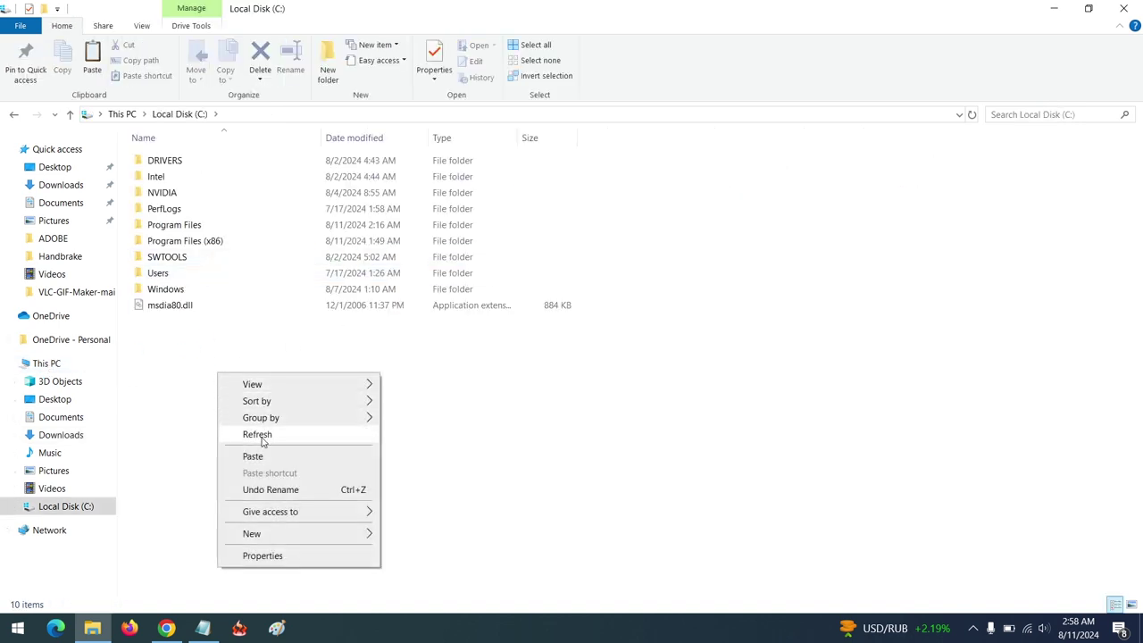
pyautogui.click(251, 457)
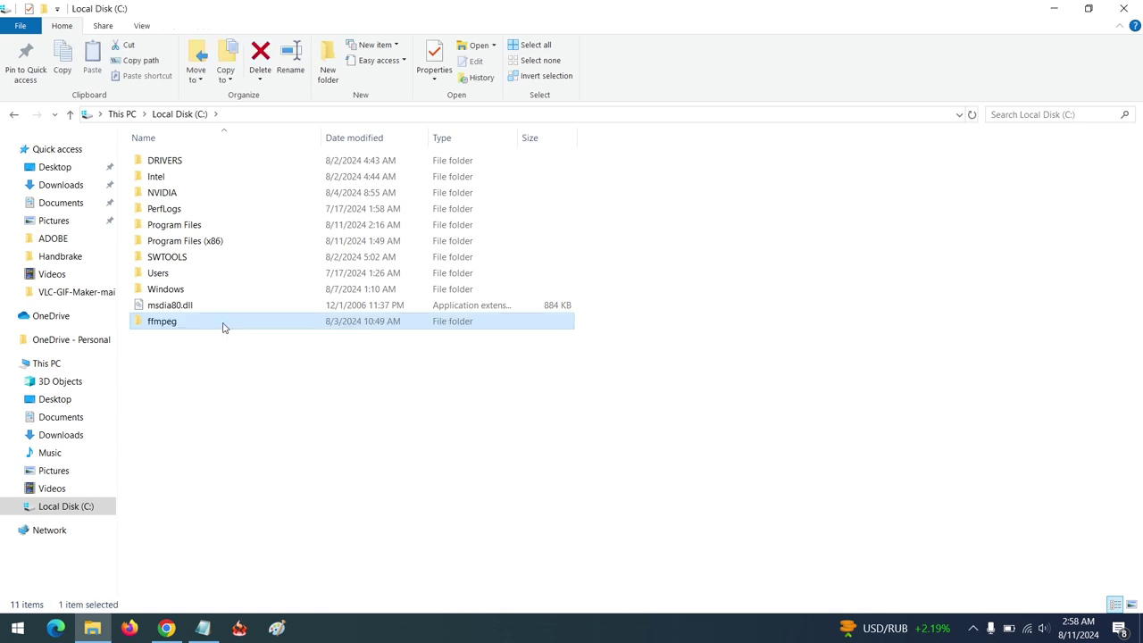
pyautogui.doubleClick(224, 327)
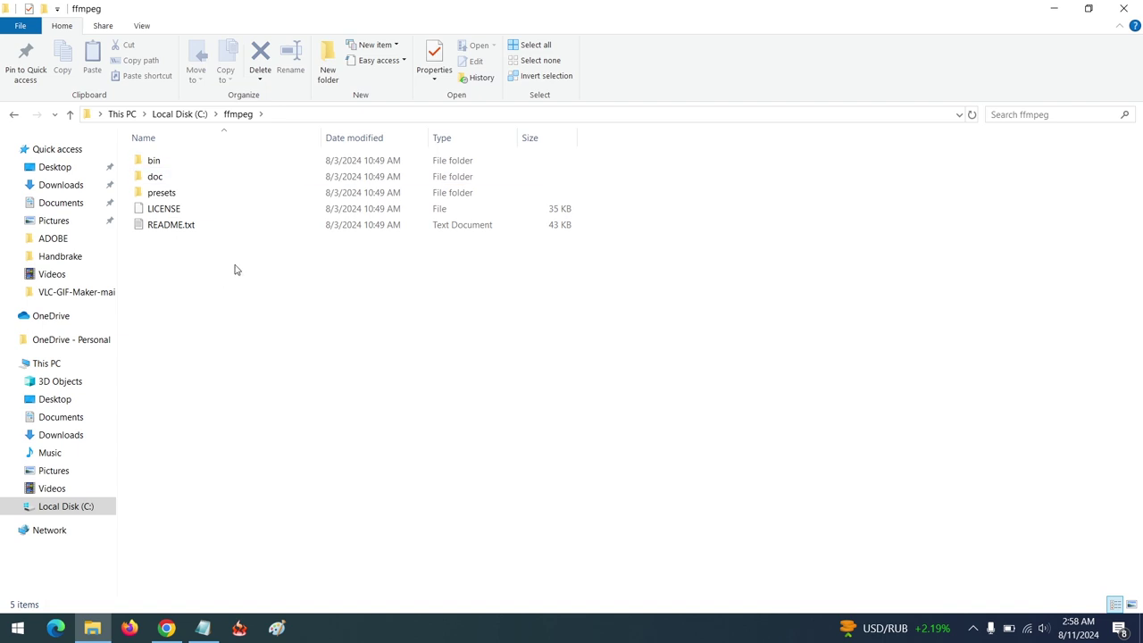
# Open the bin folder and copy its address-bar path C:\ffmpeg\bin
pyautogui.doubleClick(157, 165)
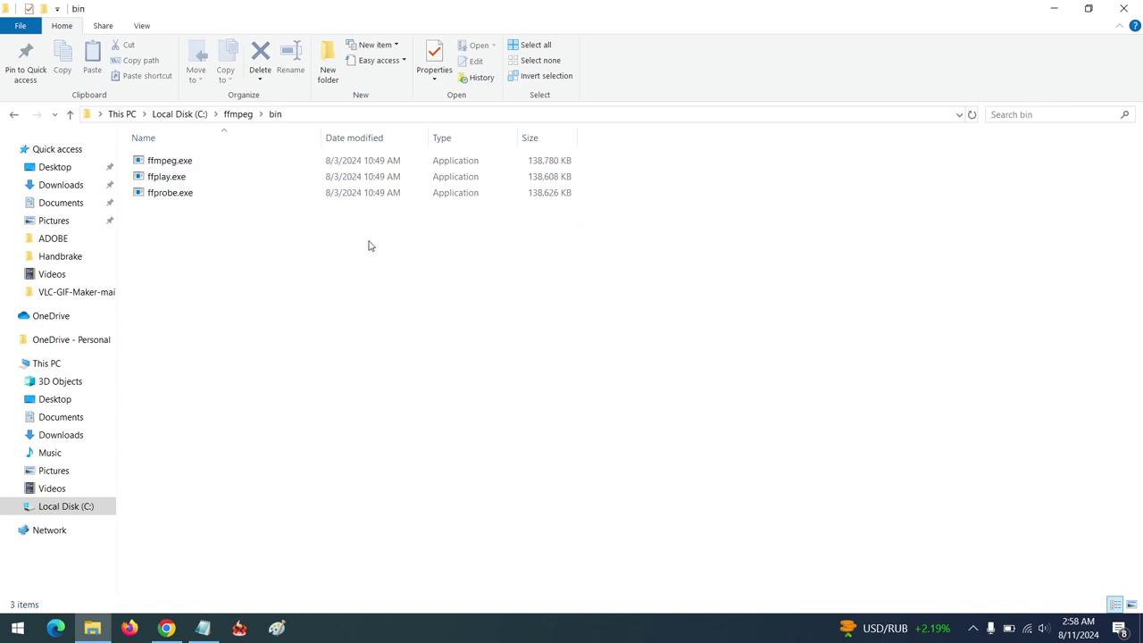
pyautogui.click(310, 117)
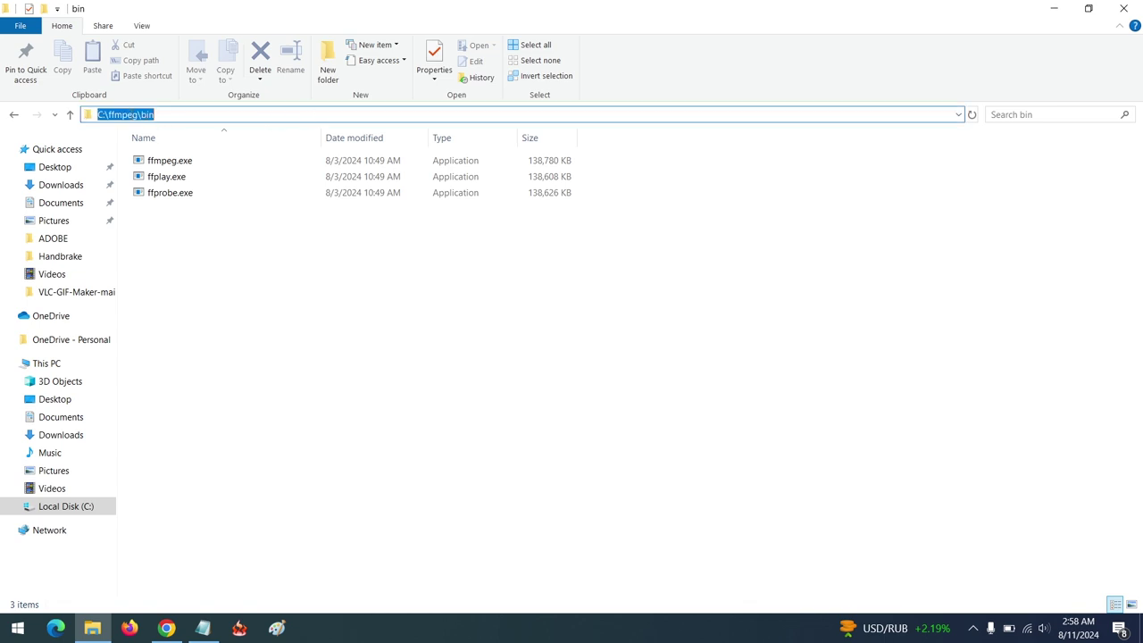
pyautogui.rightClick(127, 114)
pyautogui.click(153, 157)
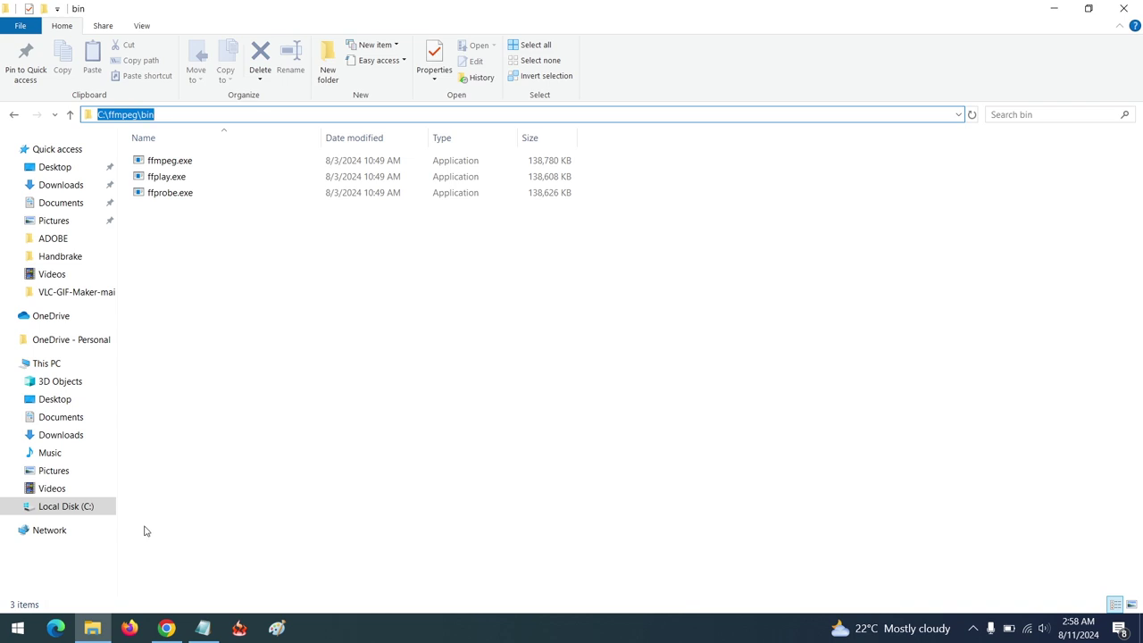
# Search Start for 'envir' to find 'Edit the system environment variables'
pyautogui.click(18, 635)
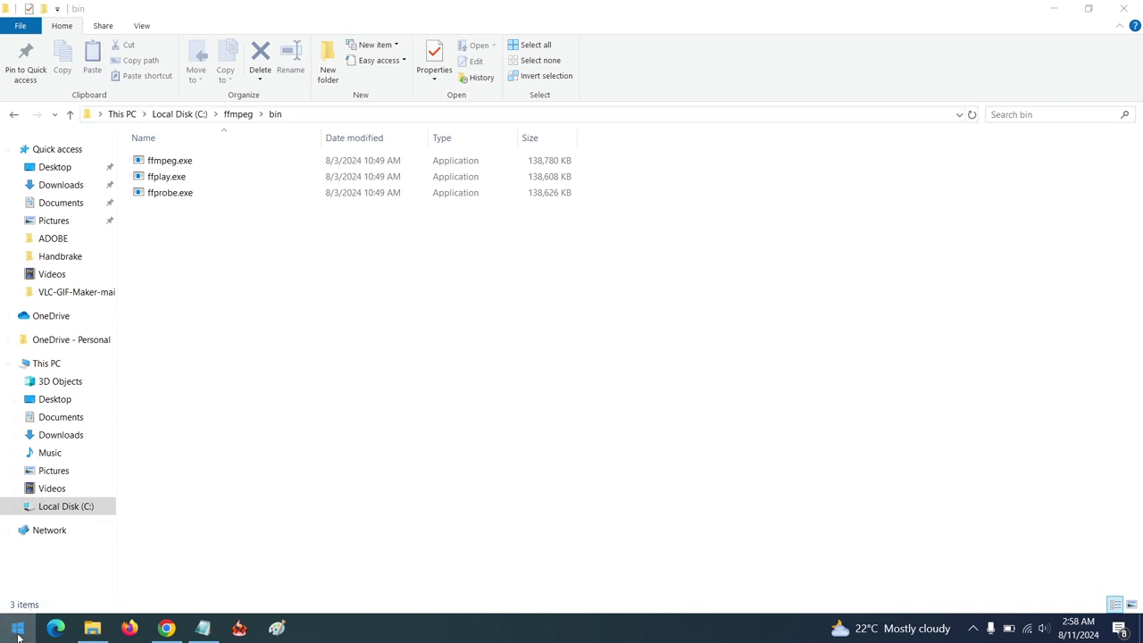
pyautogui.moveTo(7, 585)
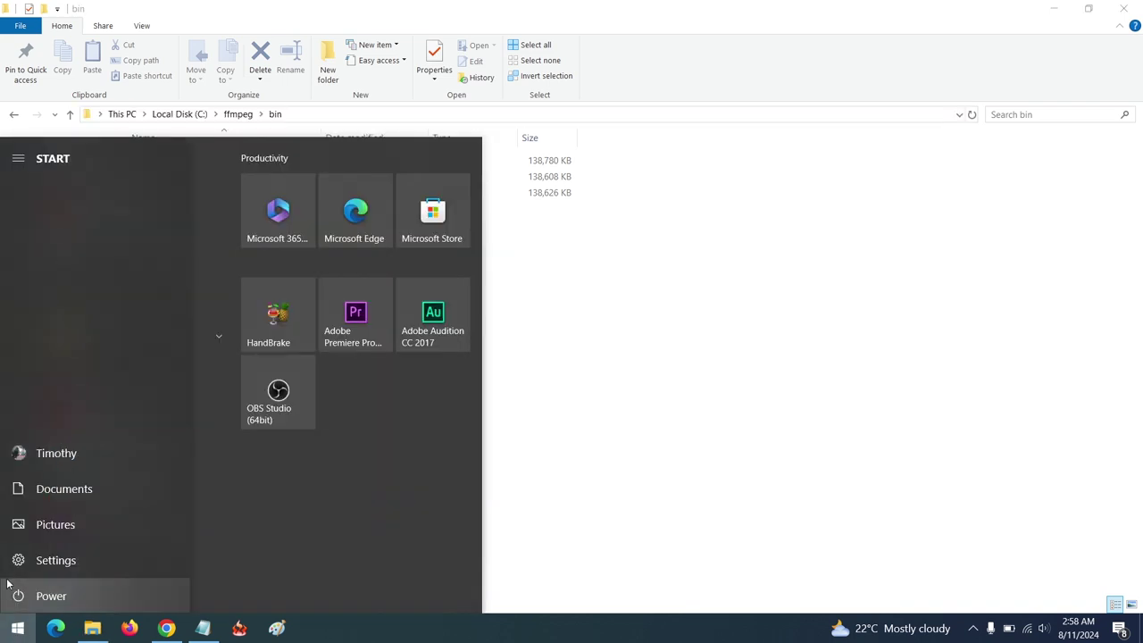
pyautogui.write('envi')
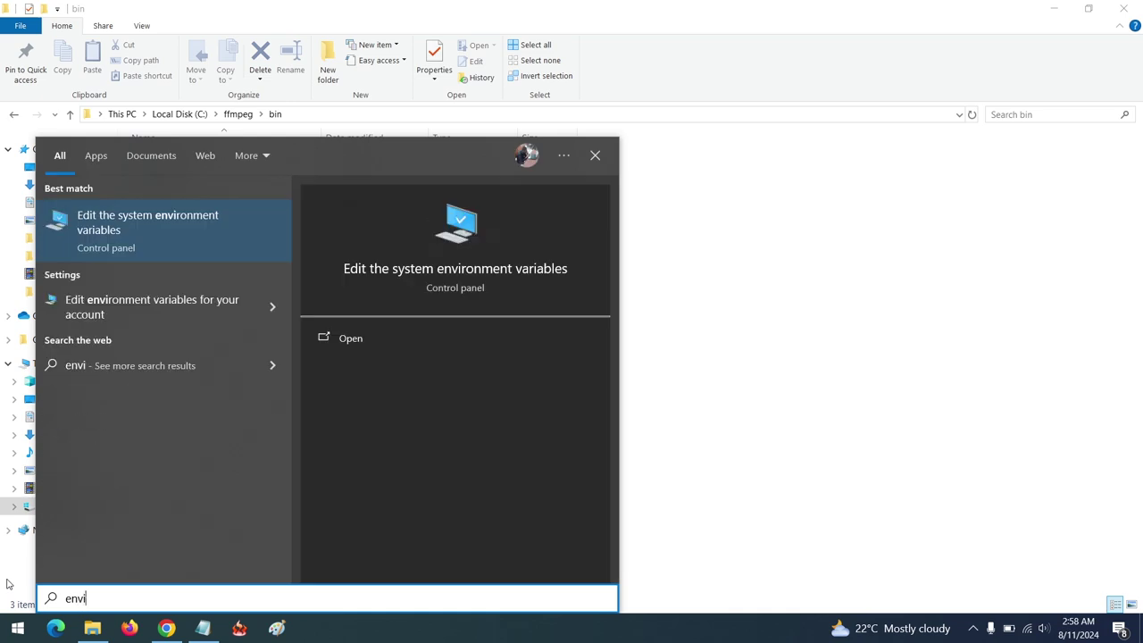
pyautogui.write('r')
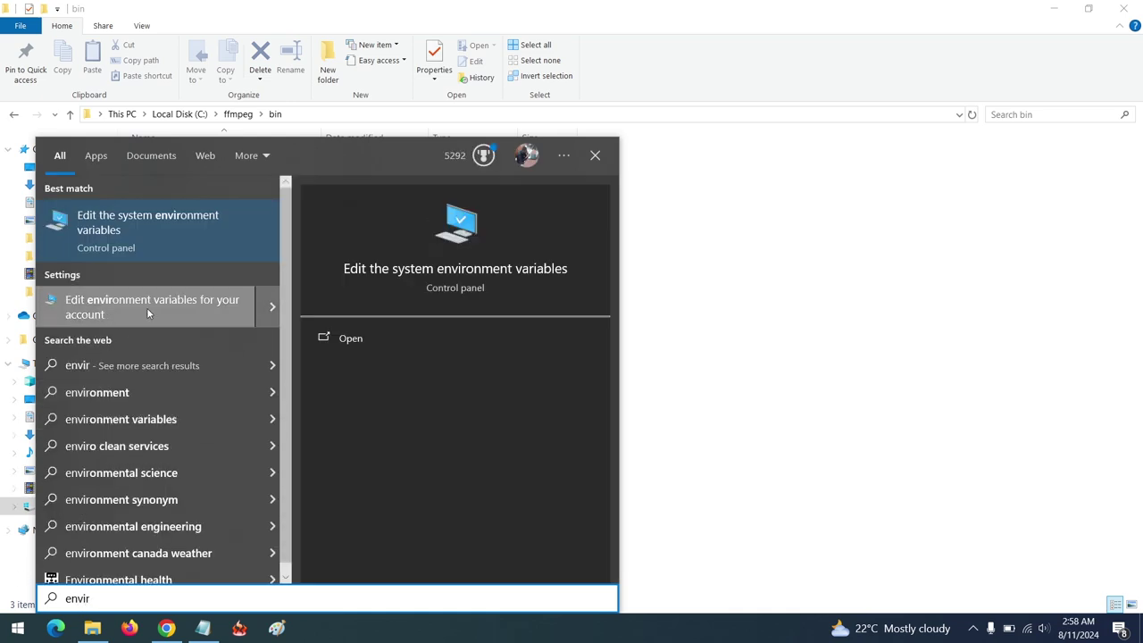
# Go from System Properties to Environment Variables and edit the user Path variable
pyautogui.click(159, 217)
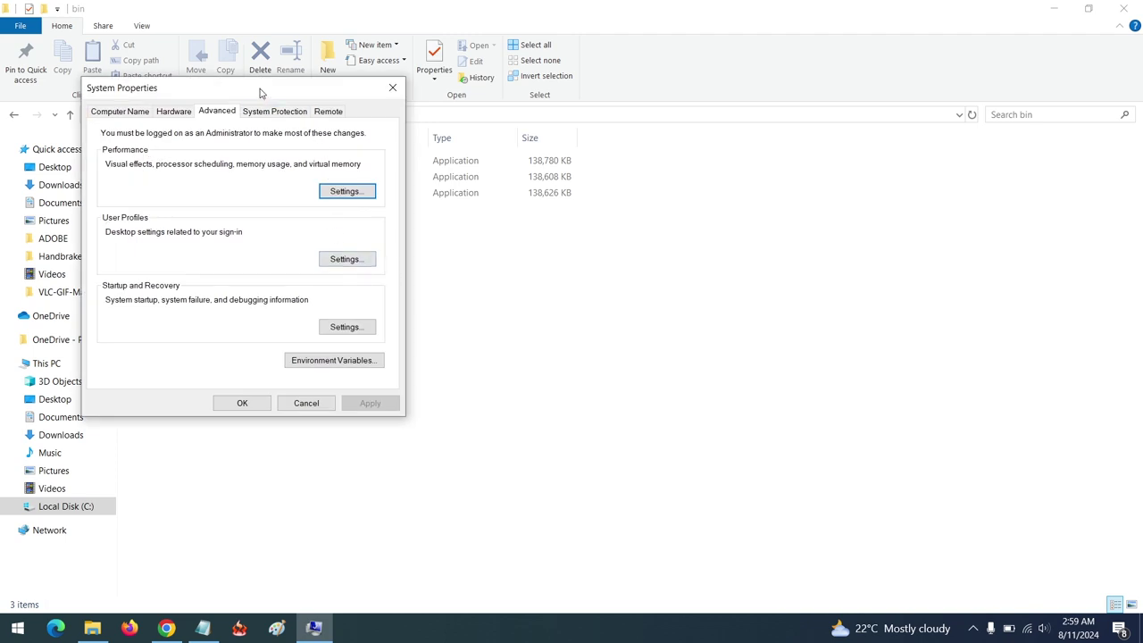
pyautogui.moveTo(260, 92); pyautogui.dragTo(600, 131)
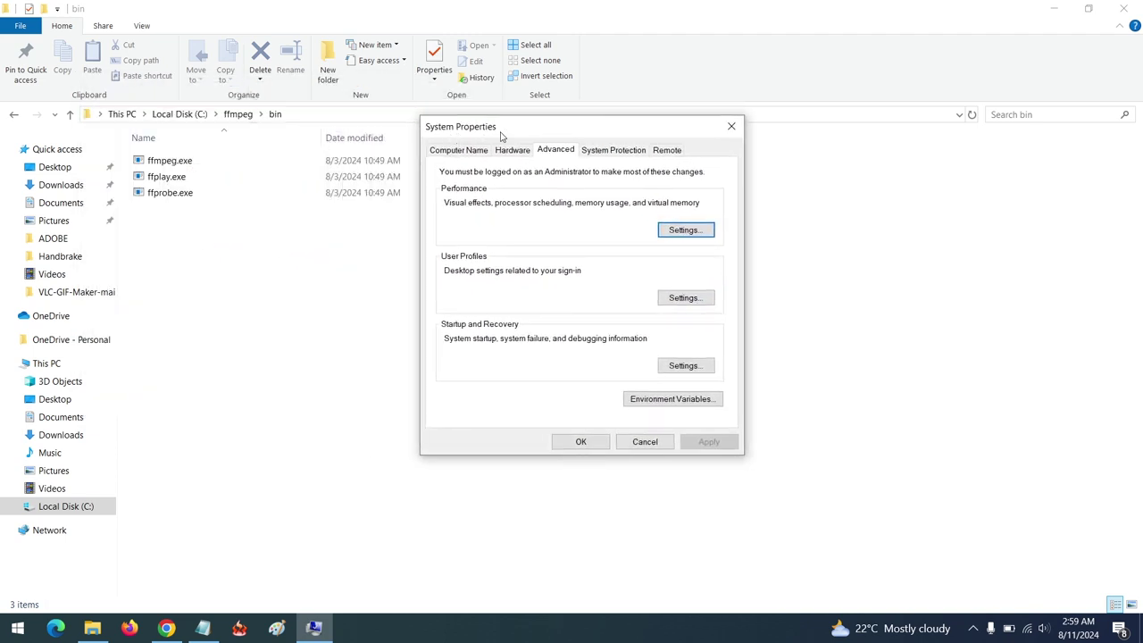
pyautogui.click(672, 400)
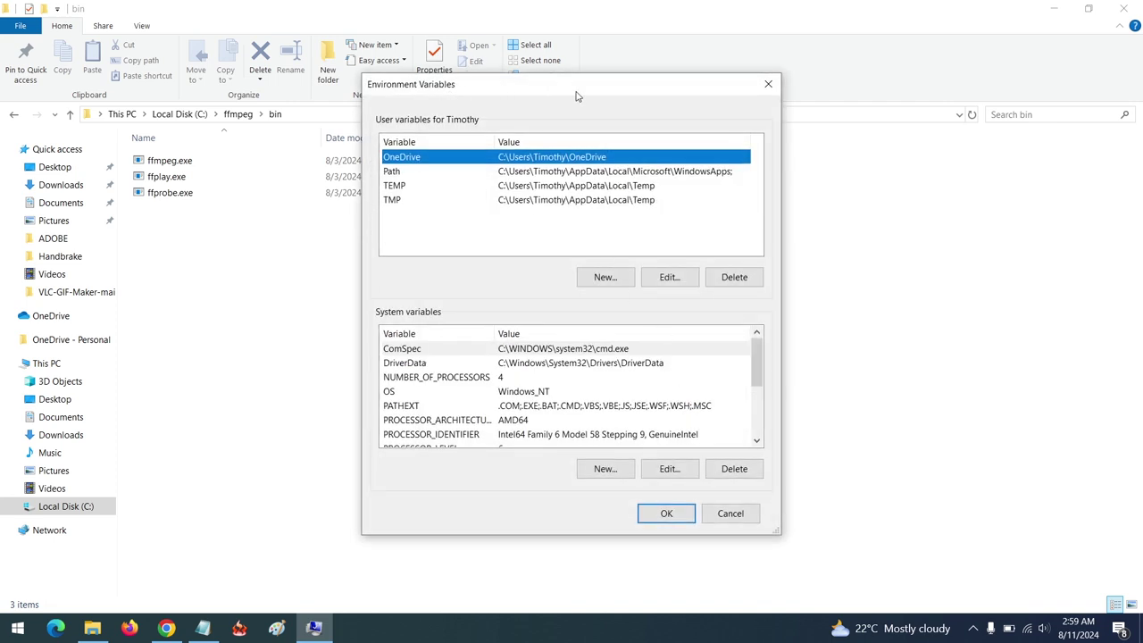
pyautogui.click(398, 172)
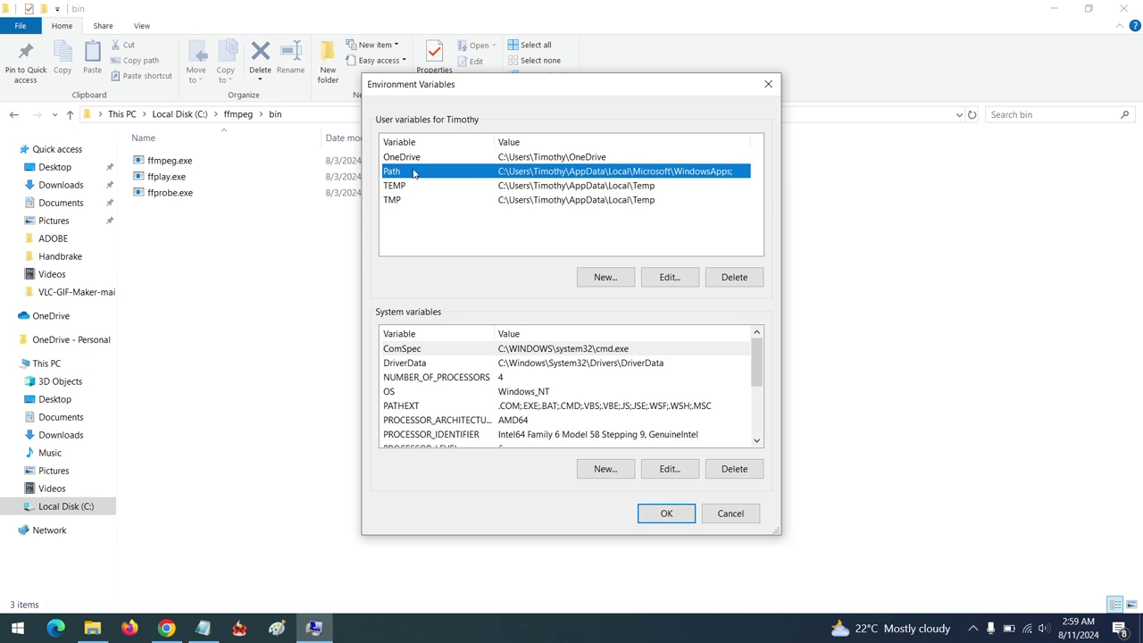
pyautogui.click(670, 277)
# Add a new user Path entry containing the pasted C:\ffmpeg\bin
pyautogui.click(489, 186)
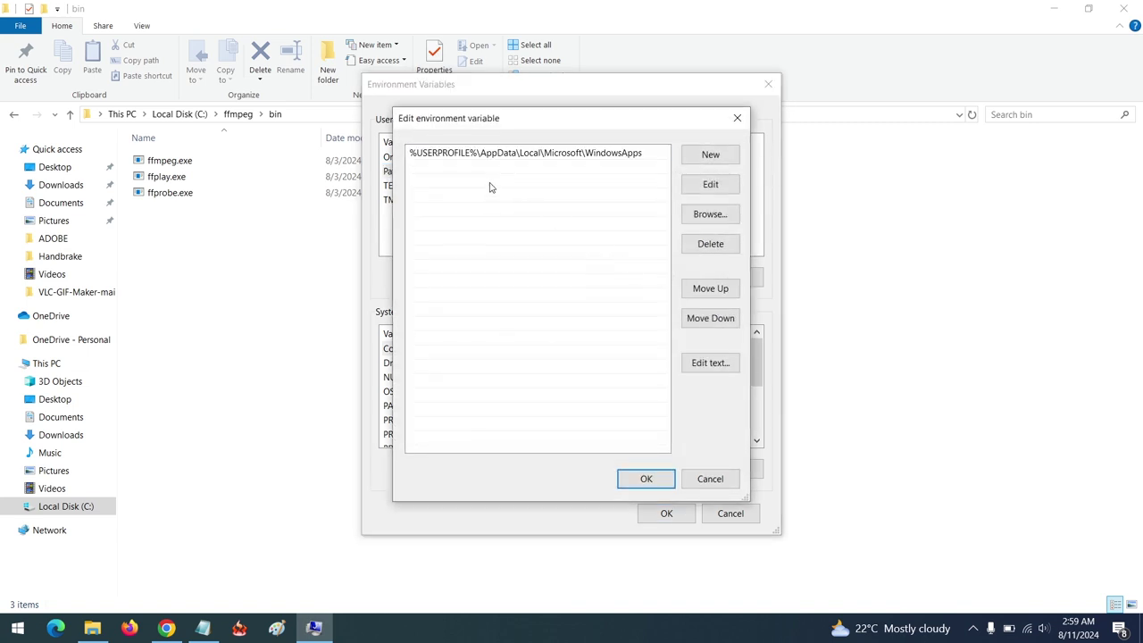
pyautogui.click(543, 158)
pyautogui.click(706, 159)
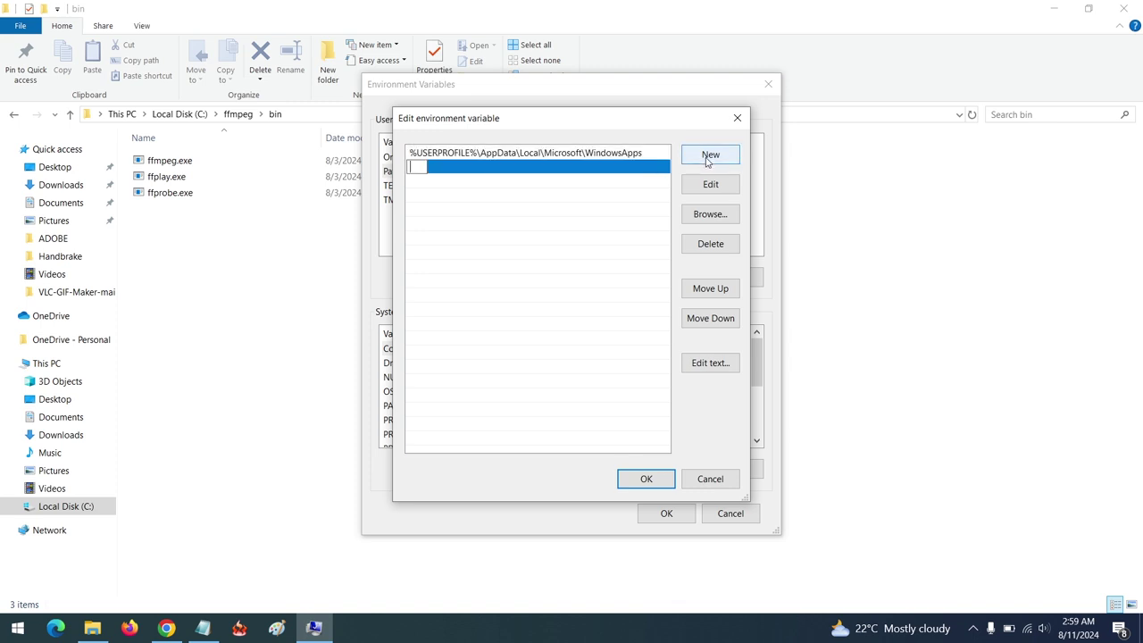
pyautogui.rightClick(413, 166)
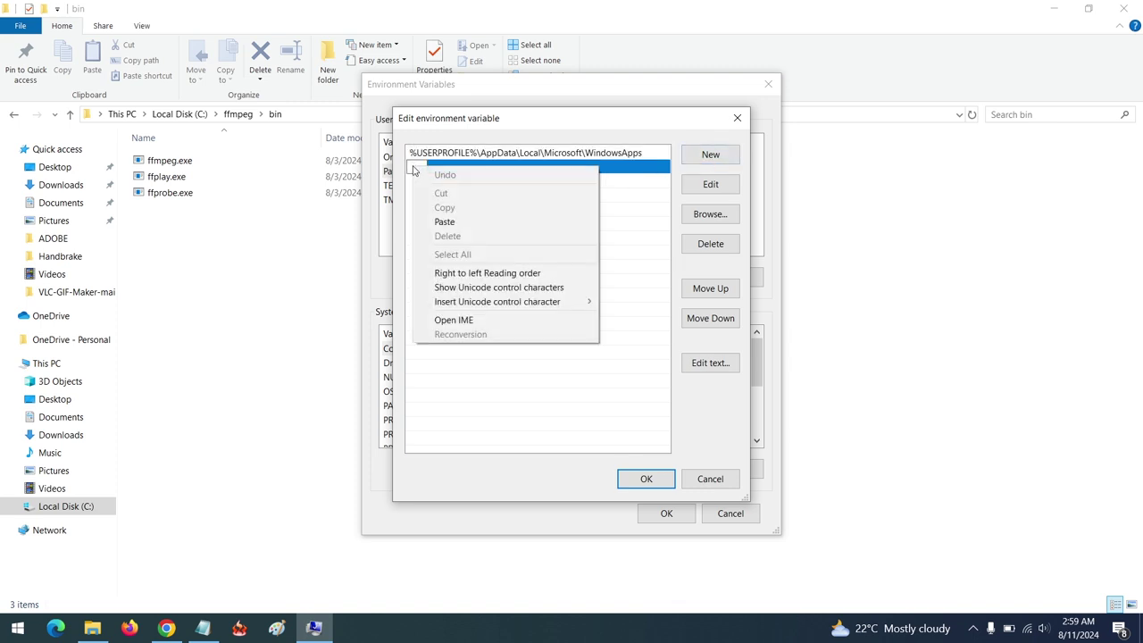
pyautogui.click(439, 223)
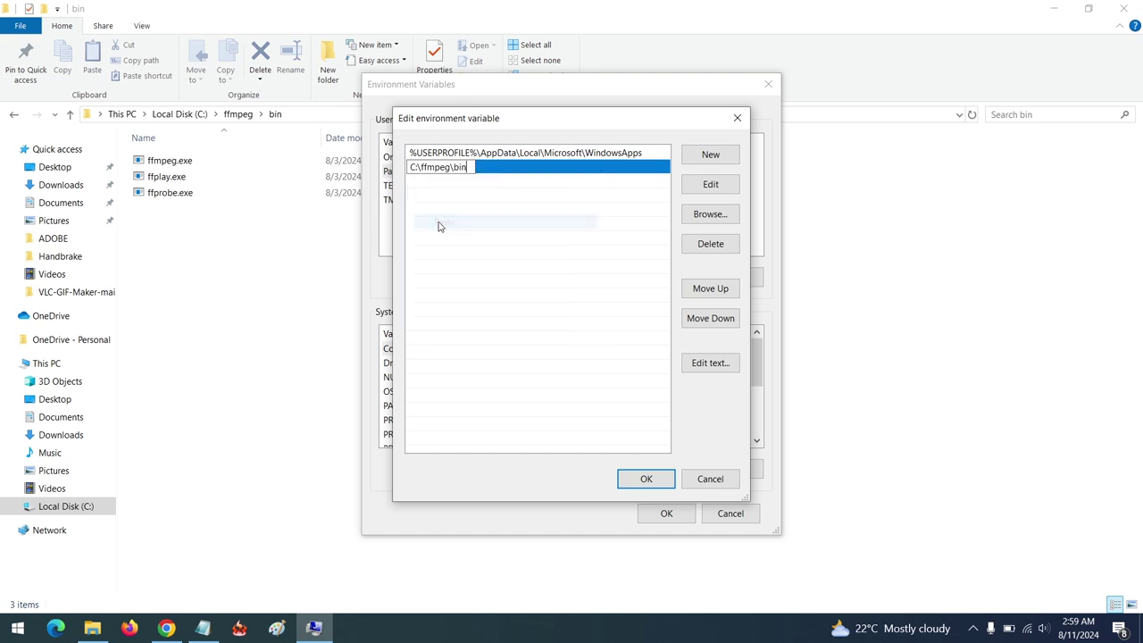
pyautogui.click(516, 244)
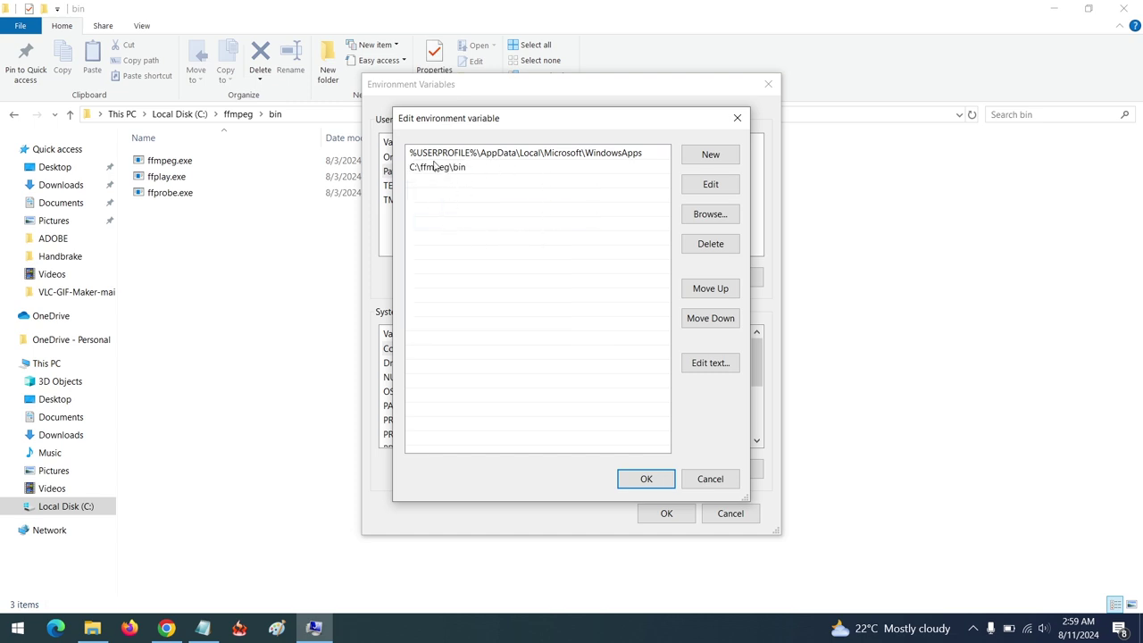
# Save the change by confirming the Path, Environment Variables and System Properties dialogs
pyautogui.click(646, 478)
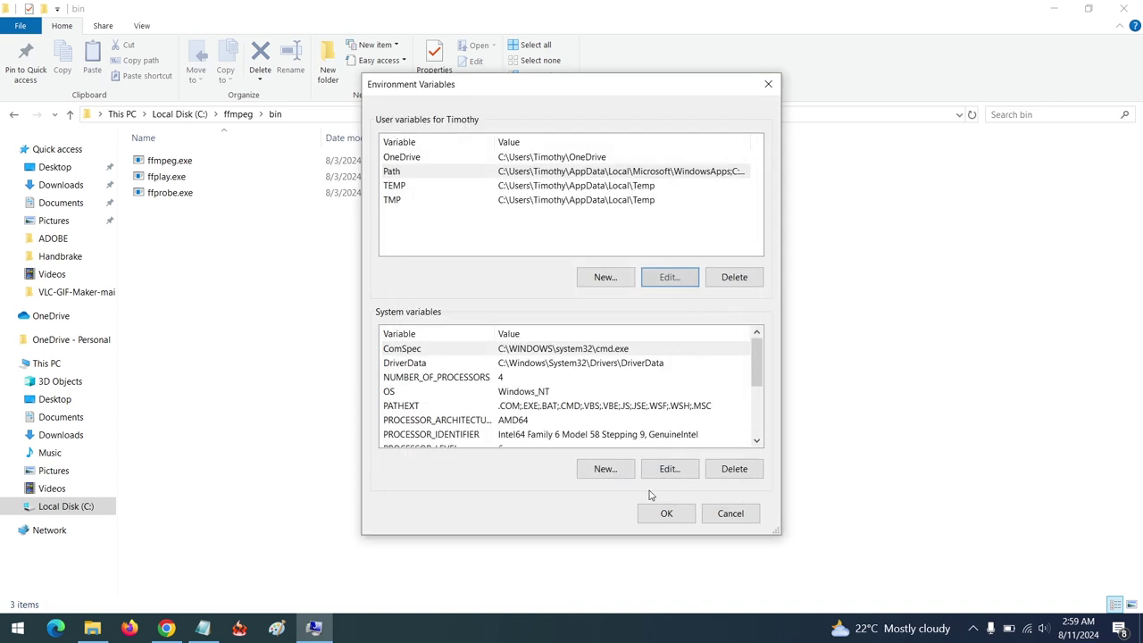
pyautogui.click(667, 513)
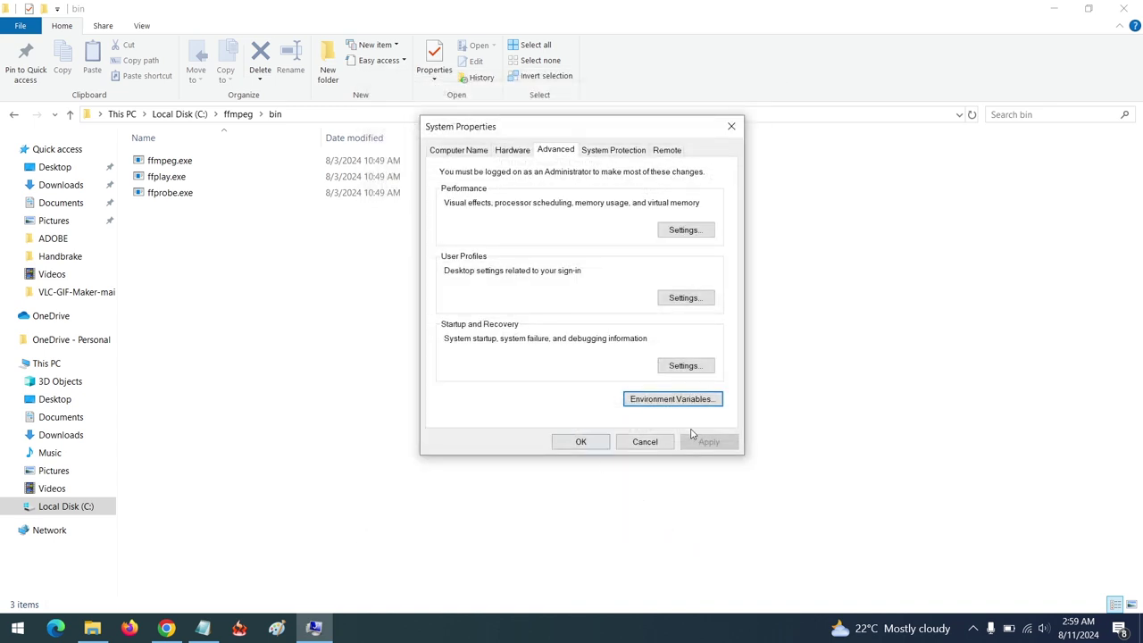
pyautogui.click(582, 442)
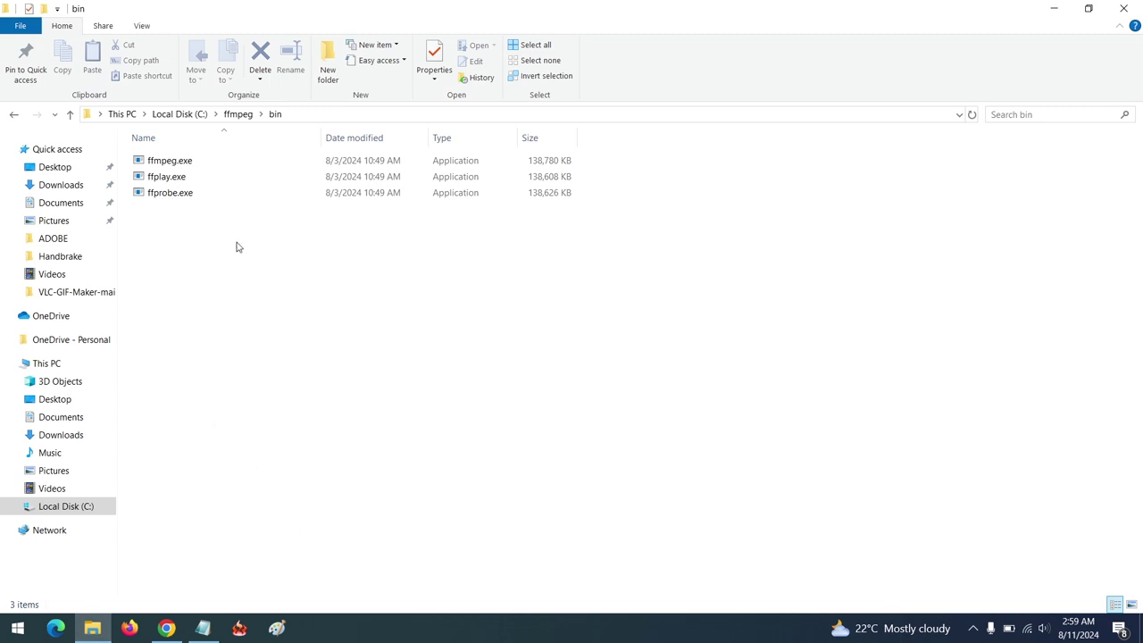
# Open Command Prompt and run ffmpeg, showing its version 7.0.2 build information
pyautogui.click(16, 628)
pyautogui.write('com')
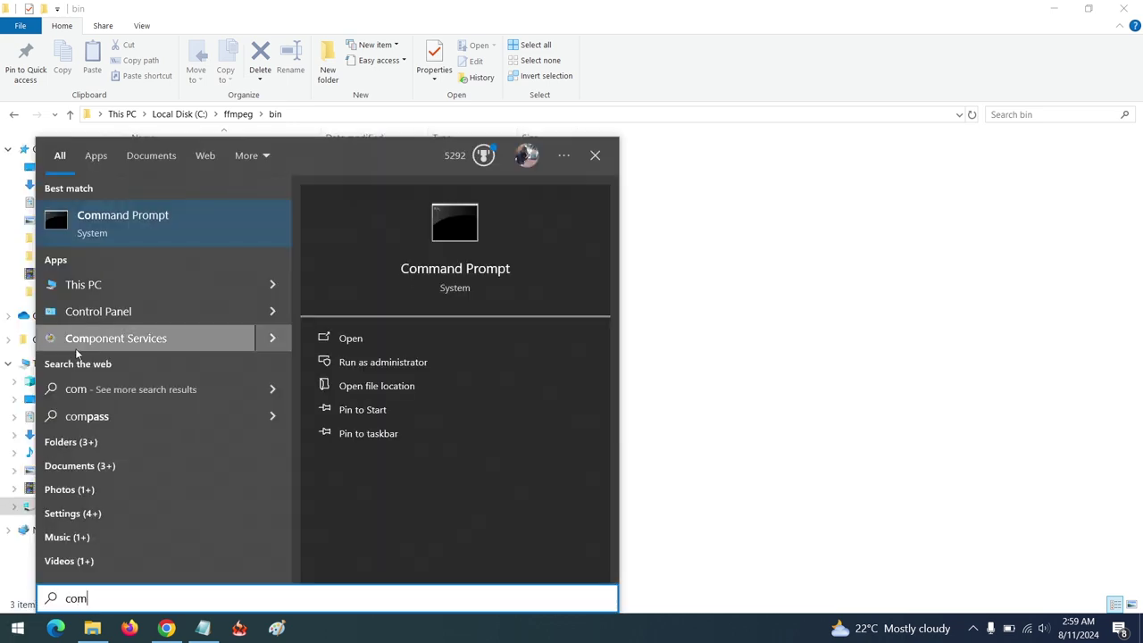
pyautogui.click(166, 216)
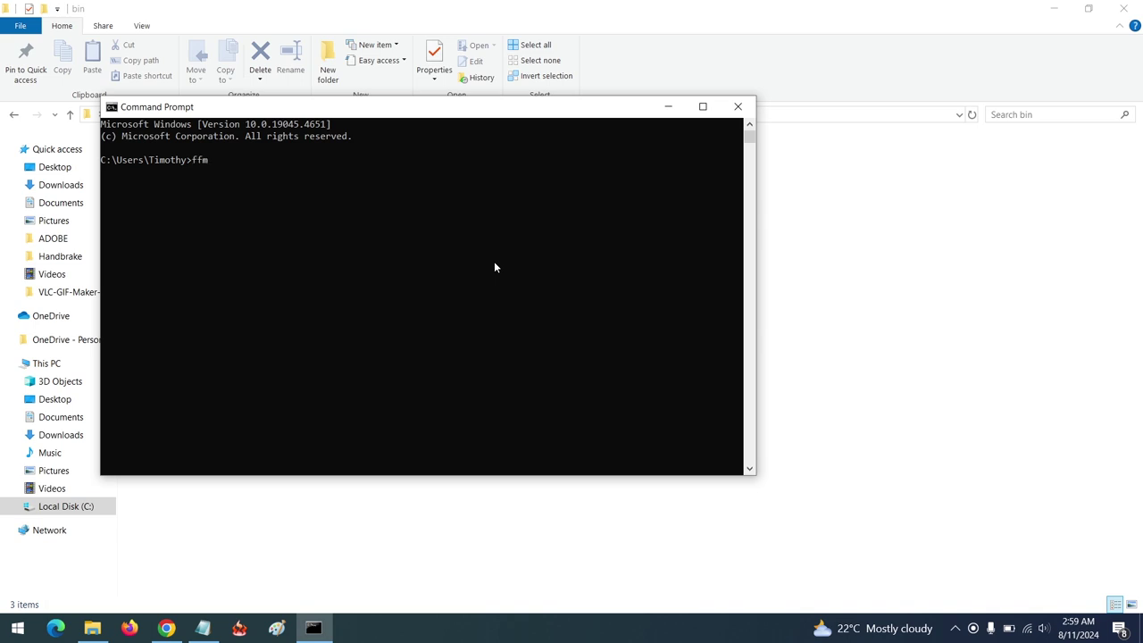
pyautogui.write('ffmpeg')
pyautogui.press('Return')
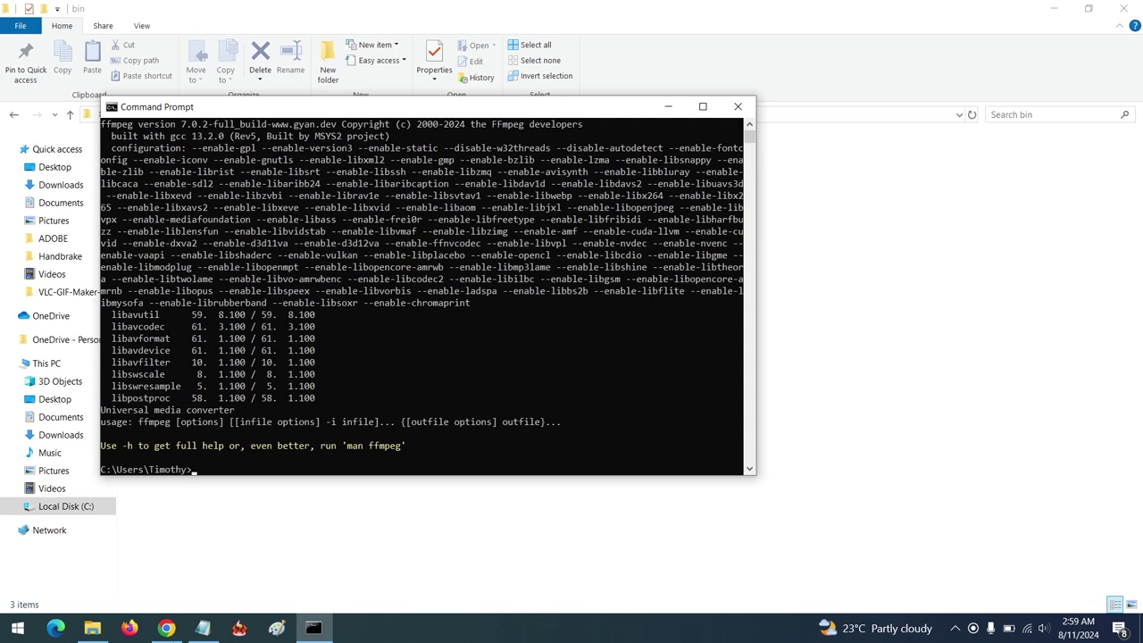
pyautogui.click(25, 626)
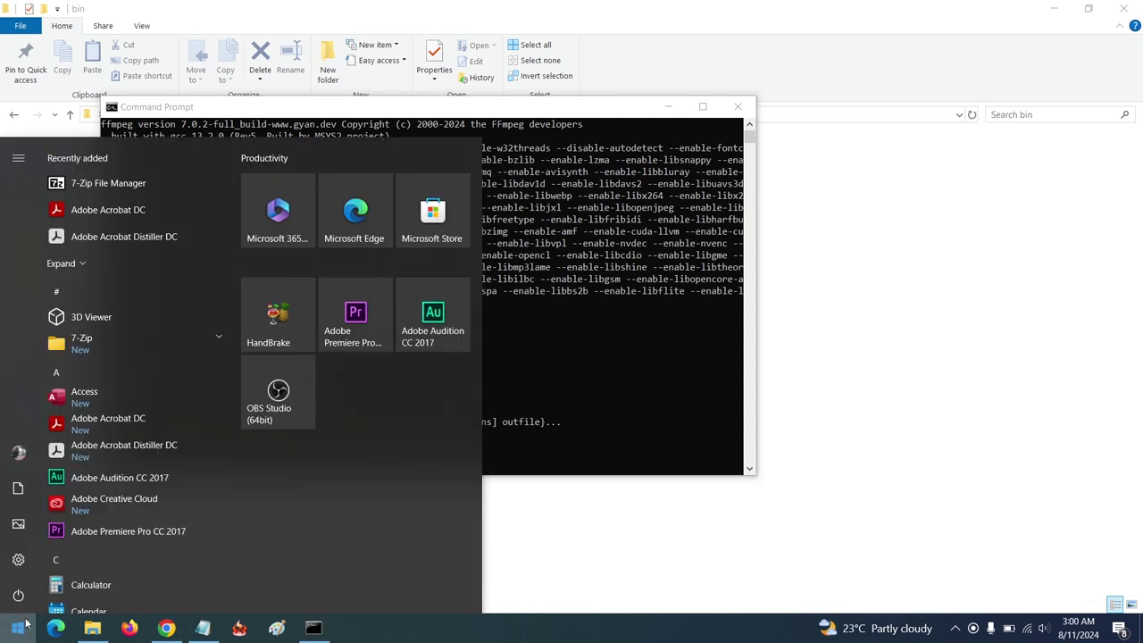
# Run ffmpeg in Windows PowerShell and confirm it prints its 7.0.2 build information
pyautogui.rightClick(26, 624)
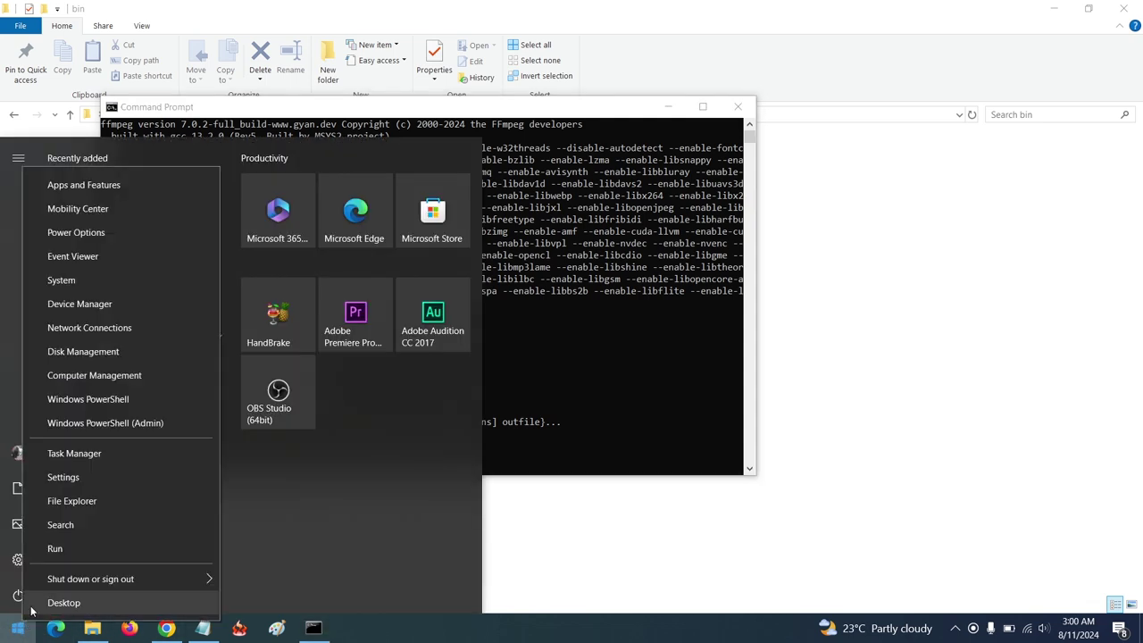
pyautogui.click(95, 403)
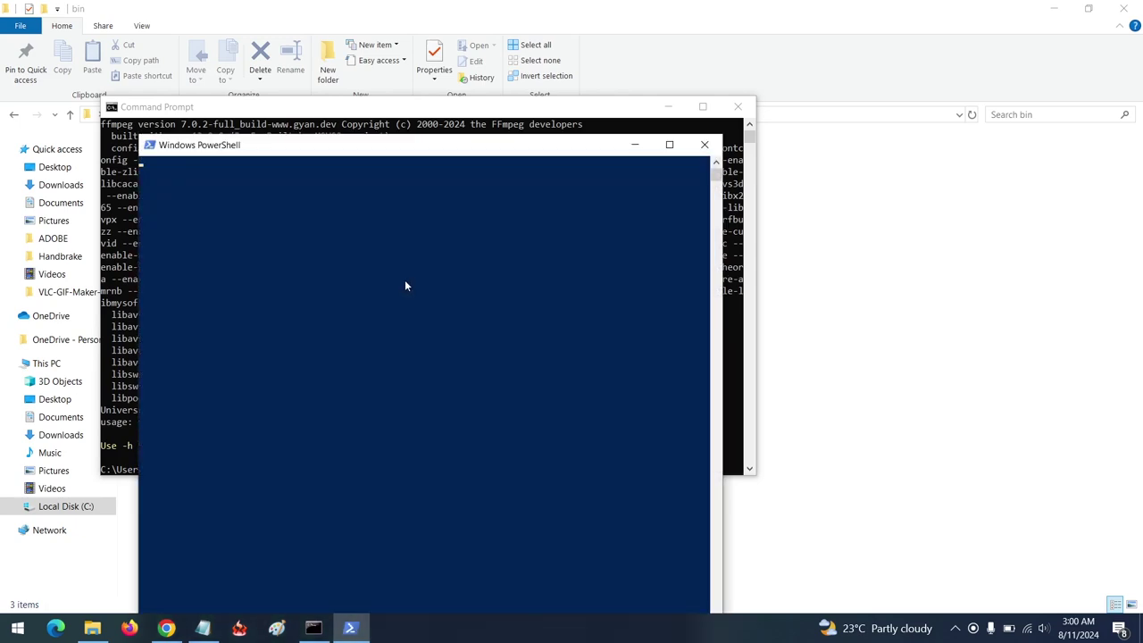
pyautogui.write('ff')
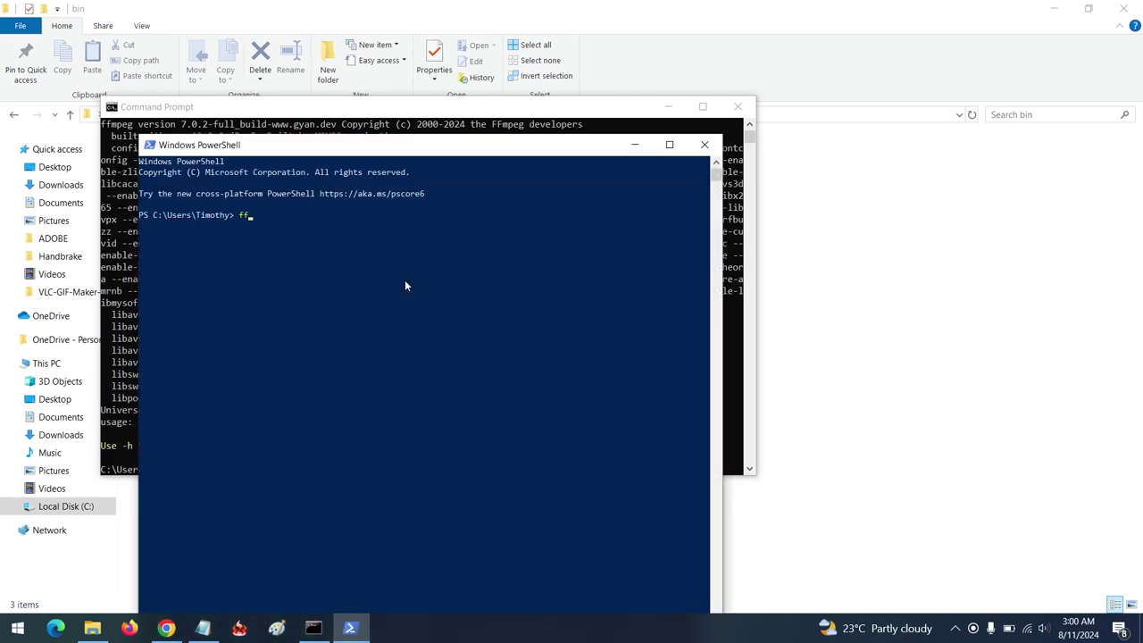
pyautogui.write('mpeg')
pyautogui.press('Return')
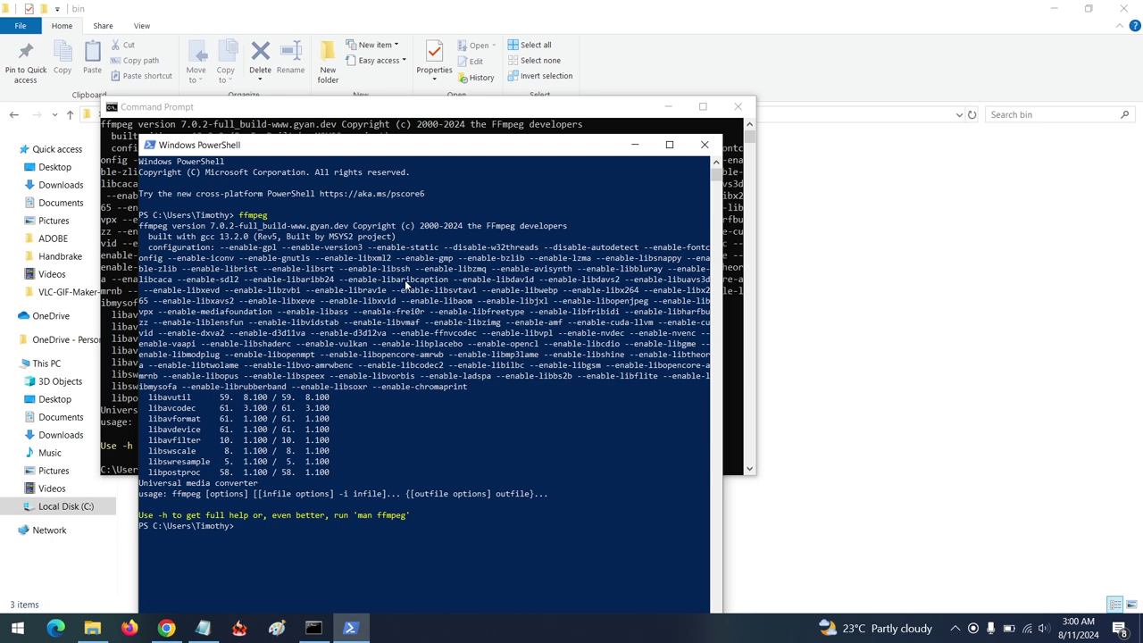
# Exit both the PowerShell and Command Prompt windows
pyautogui.write('eexit')
pyautogui.press('Return')
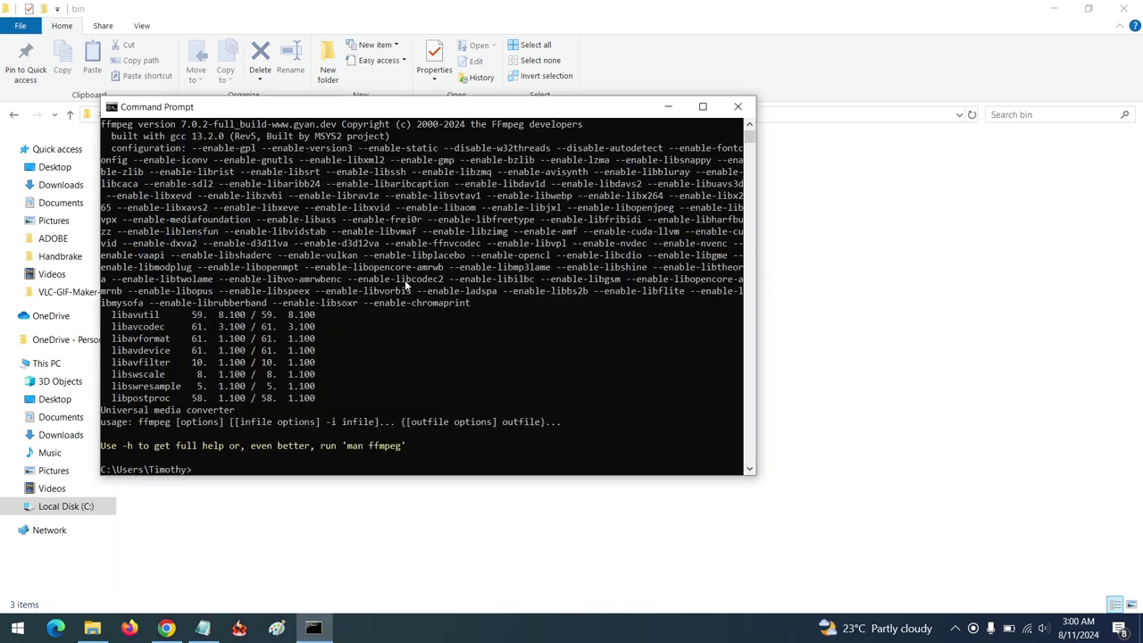
pyautogui.write('exit')
pyautogui.press('Return')
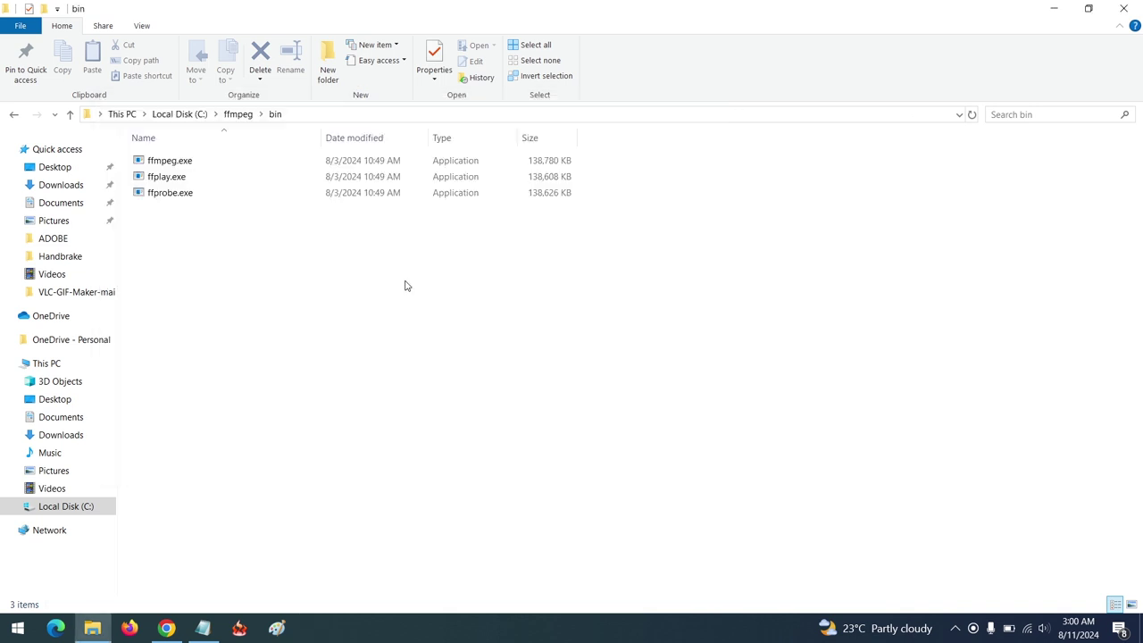